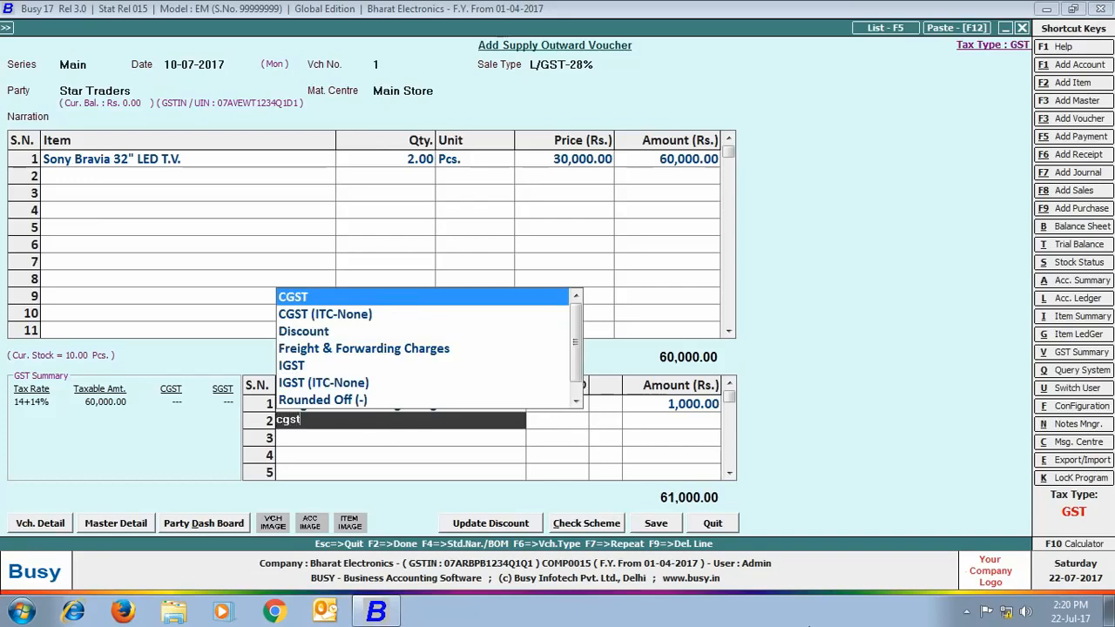
- Add CGST and SGST bill sundries at 14% each to the supply outward voucher and save it
key(Return)
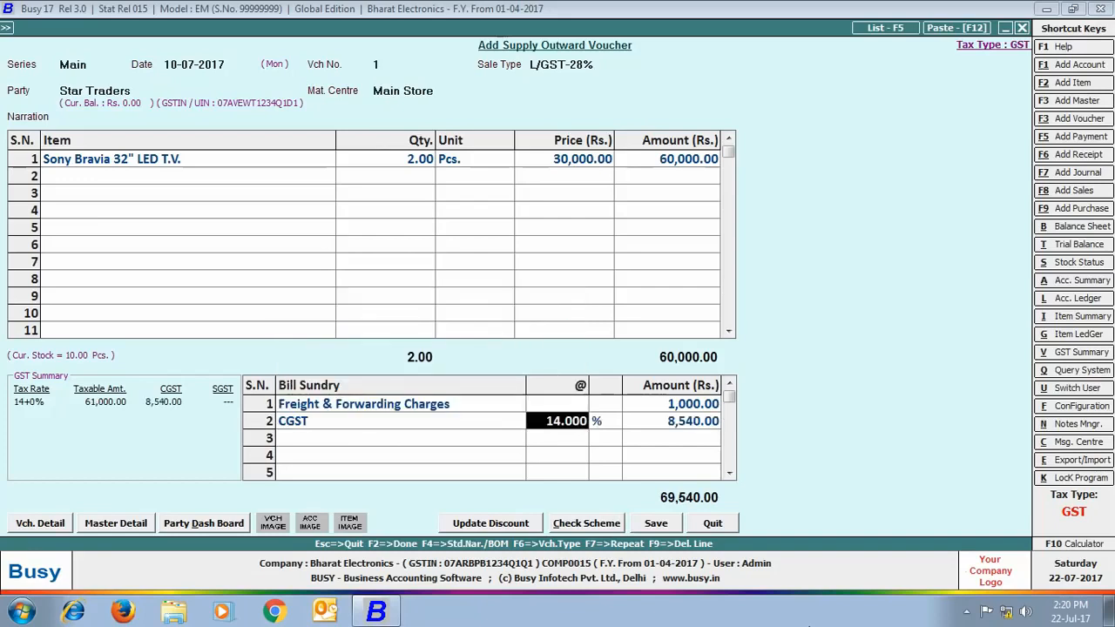
key(Return)
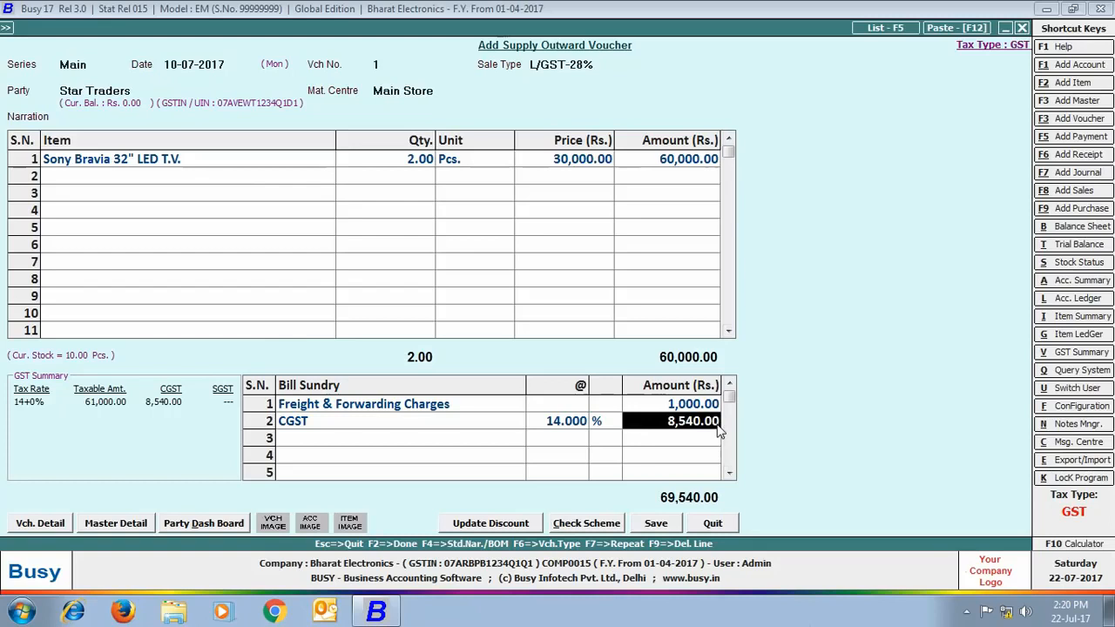
key(Return)
text(sgst)
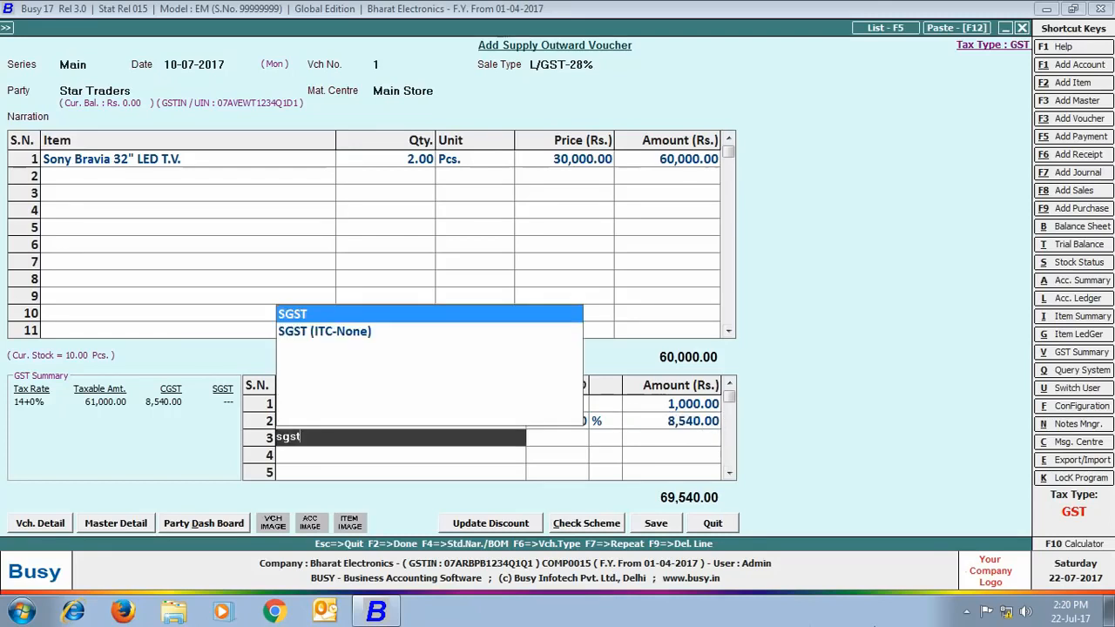
key(Return)
key(Return)
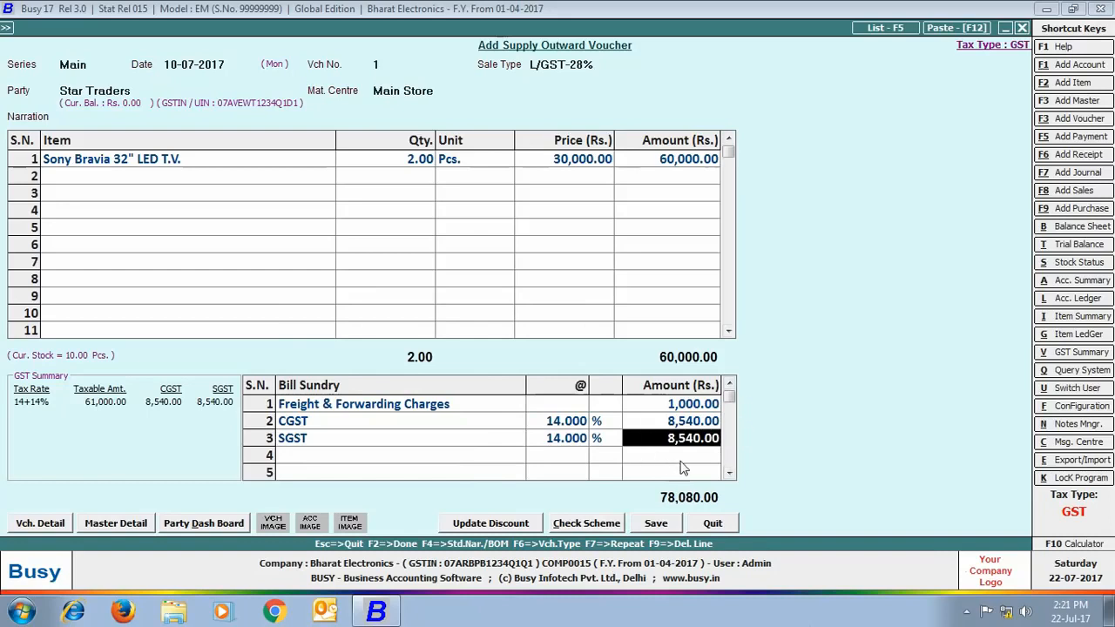
click(668, 526)
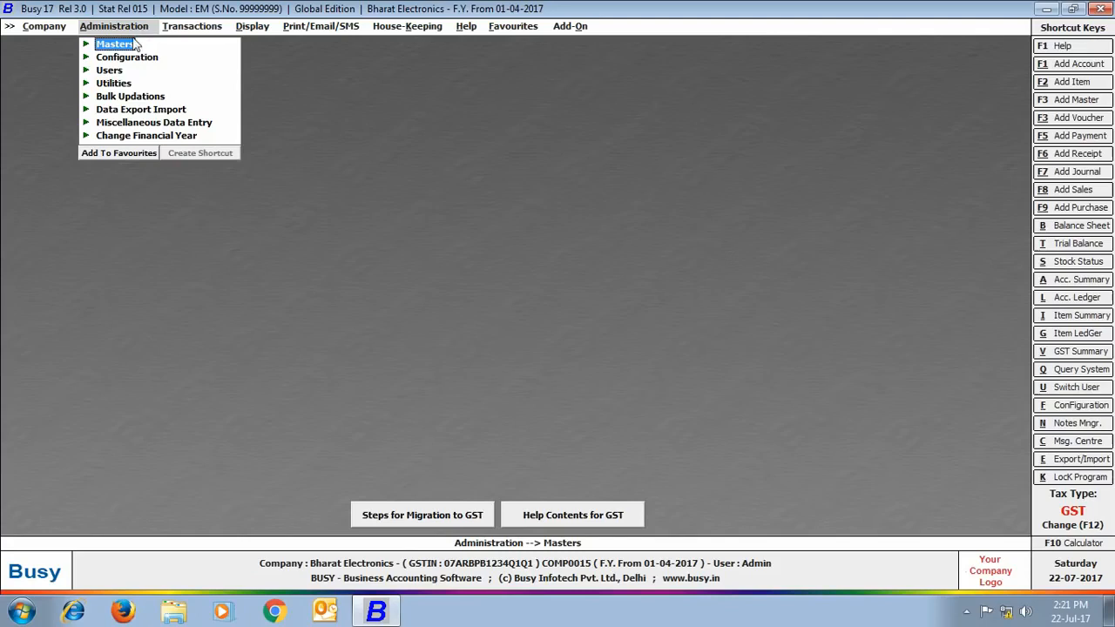
- Start a new item master named Freight 18% with the same print name, in the General group
click(127, 44)
click(138, 109)
click(167, 124)
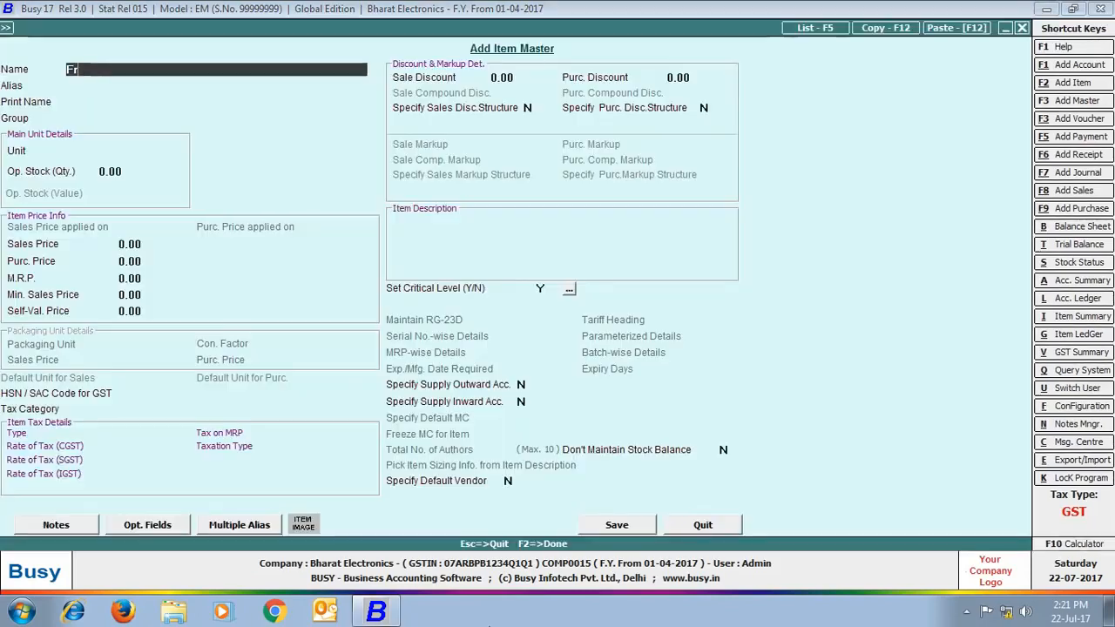
text(Freight 18%)
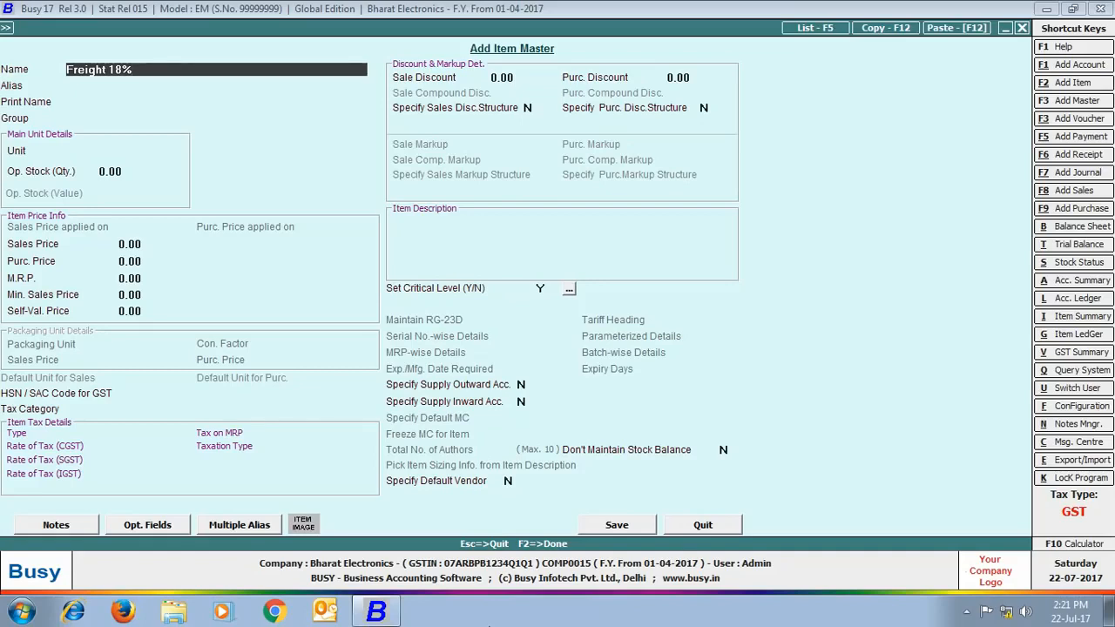
key(Return)
key(Return)
key(Return)
key(Return)
- Set the Freight 18% item's unit to Units and its tax category to Services 18%
text(unit)
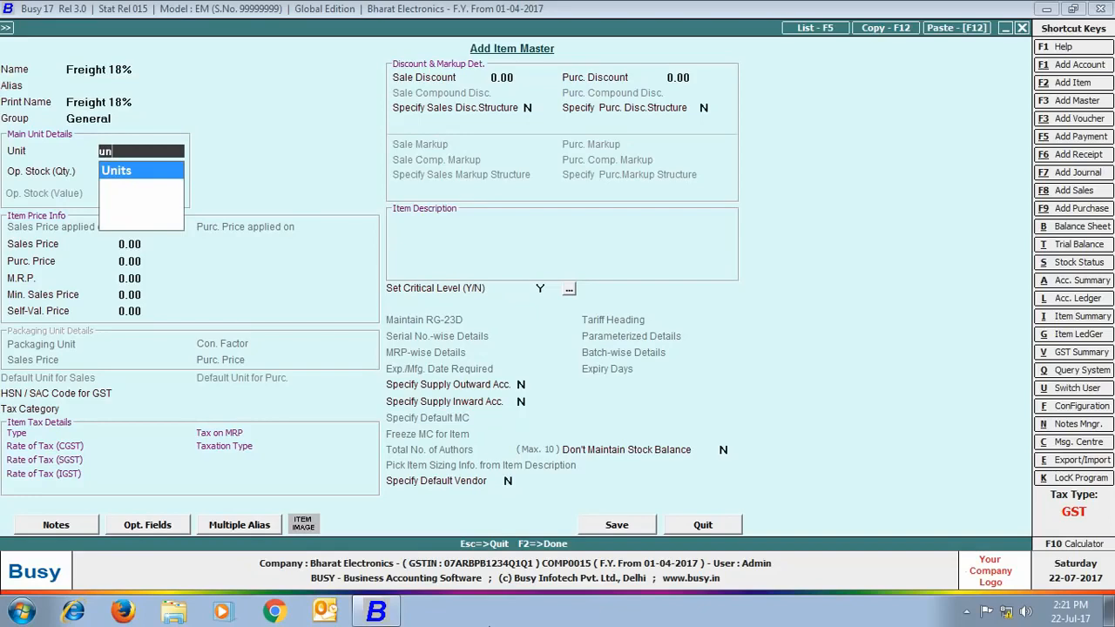
key(Return)
key(Return)
key(Return)
key(Return)
key(Return)
key(Return)
key(Return)
key(Return)
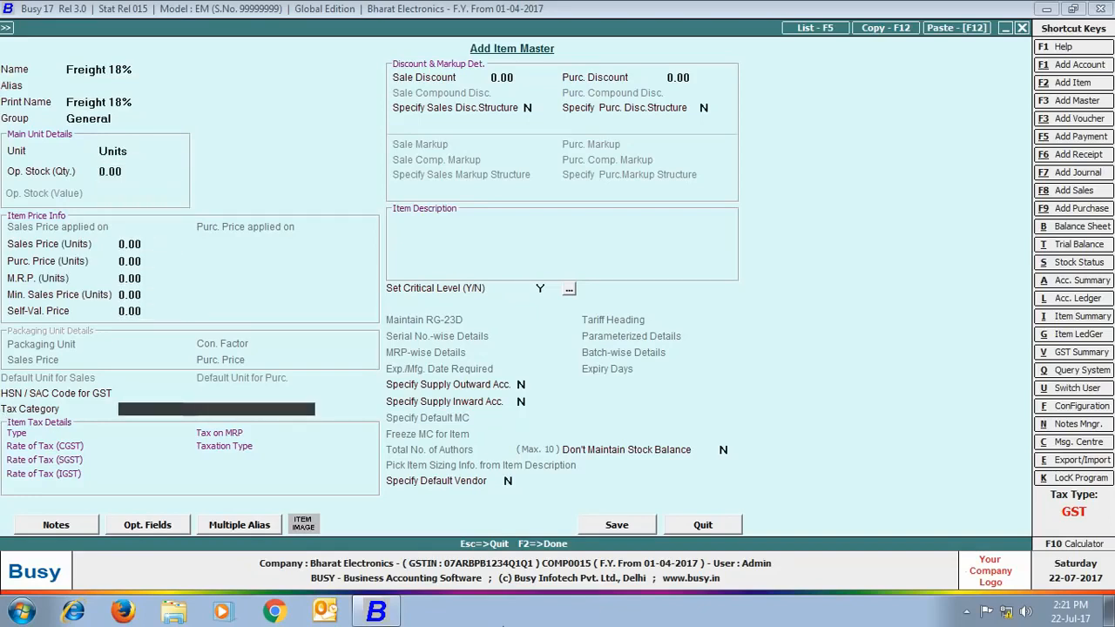
text(ser)
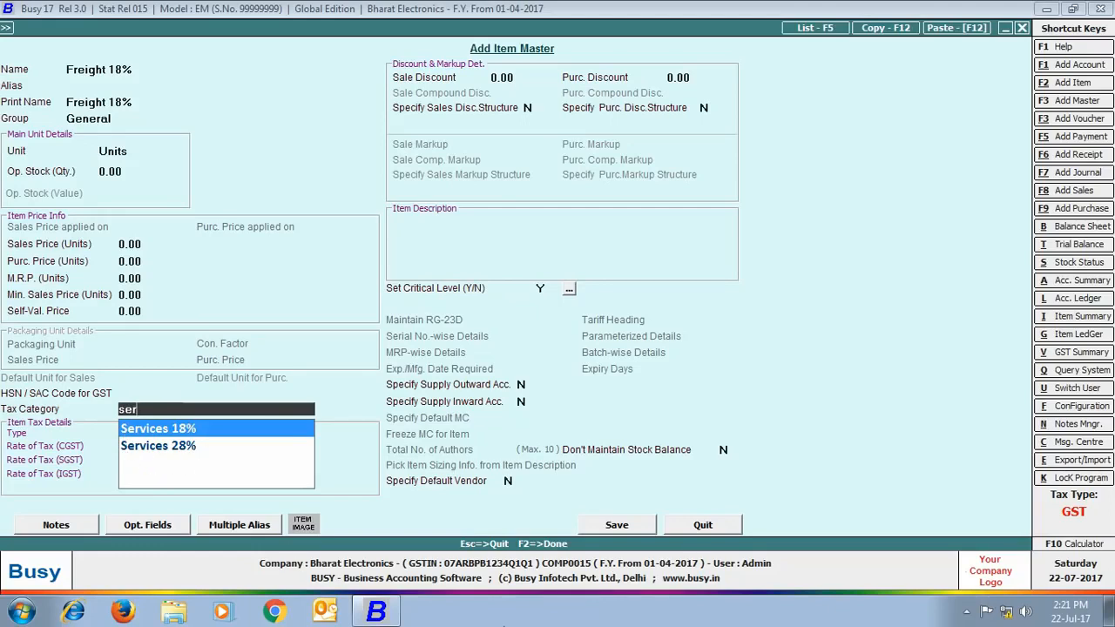
key(Return)
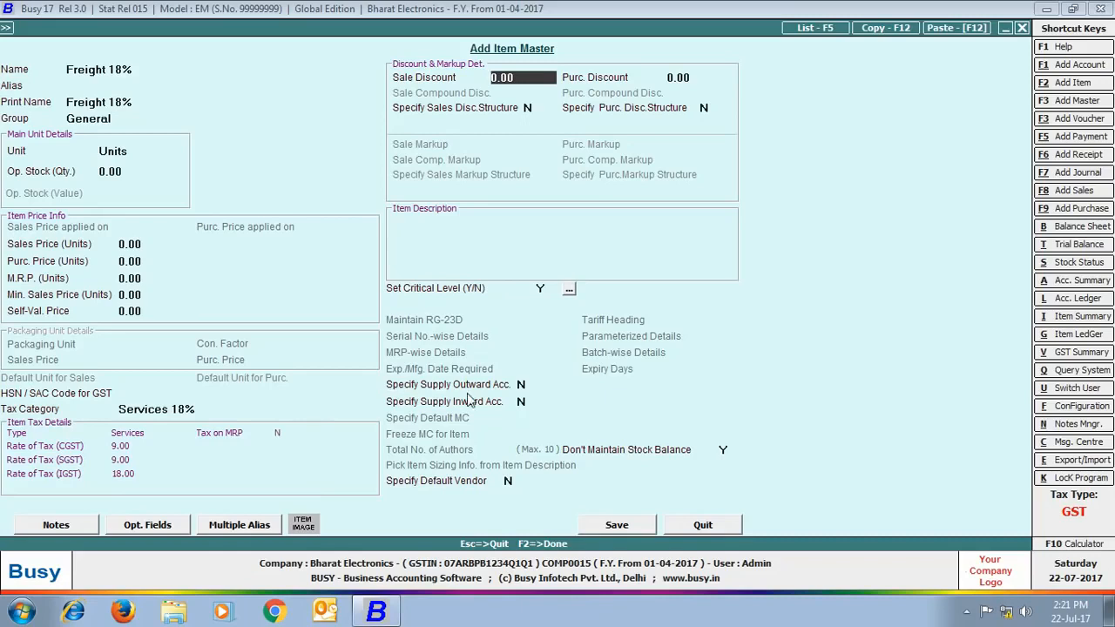
- Specify Freight & Forwarding Charges as the item's supply outward account and save the Freight 18% item
click(523, 385)
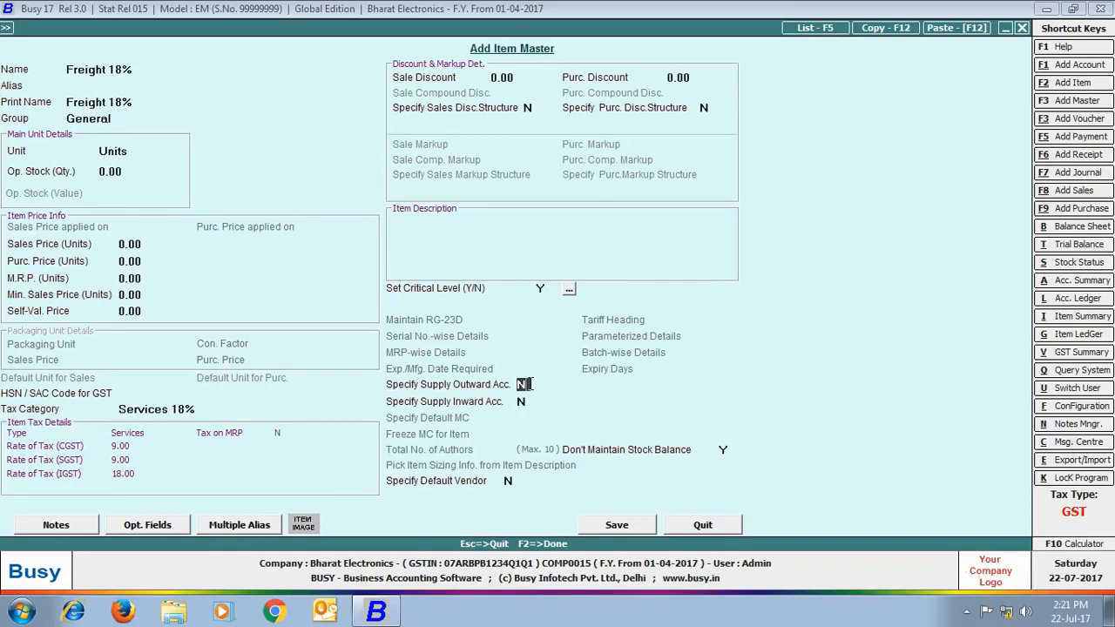
key(y)
key(Return)
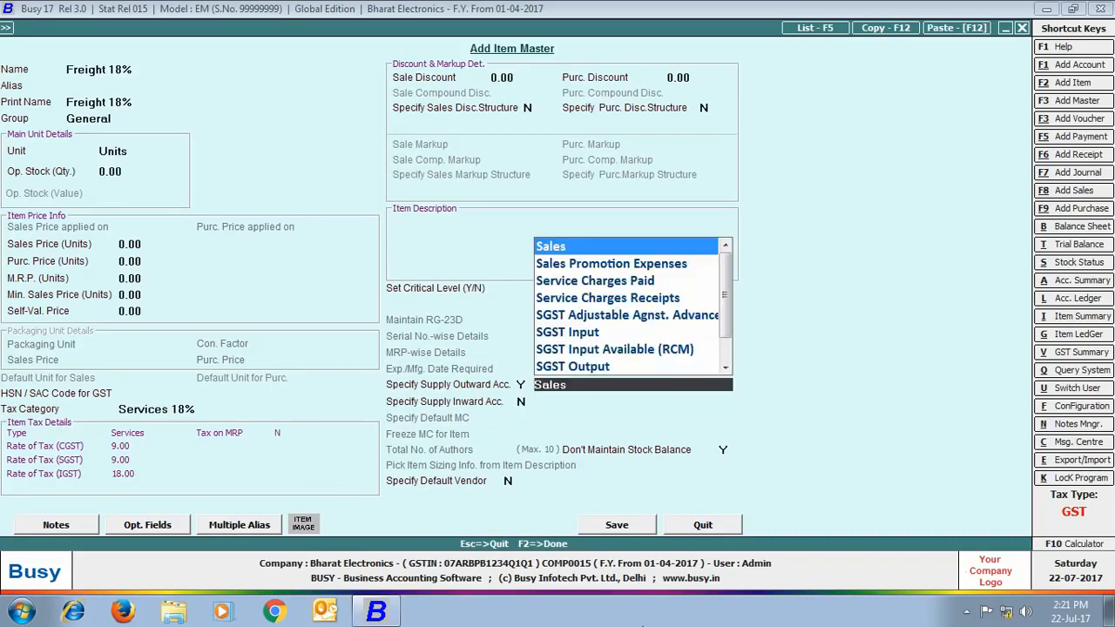
text(fr)
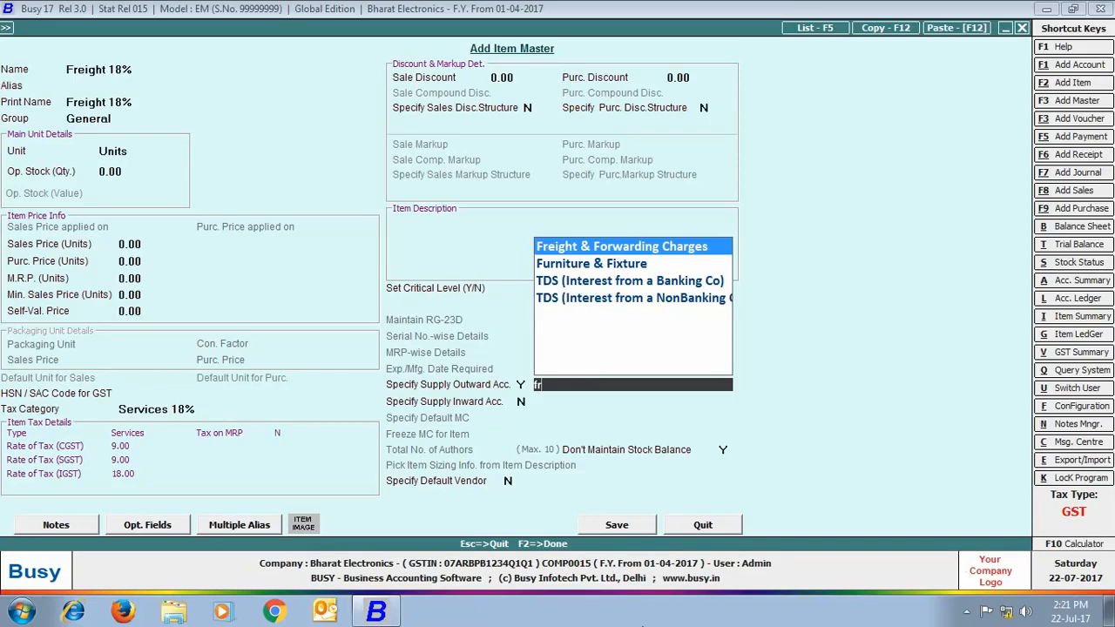
key(Return)
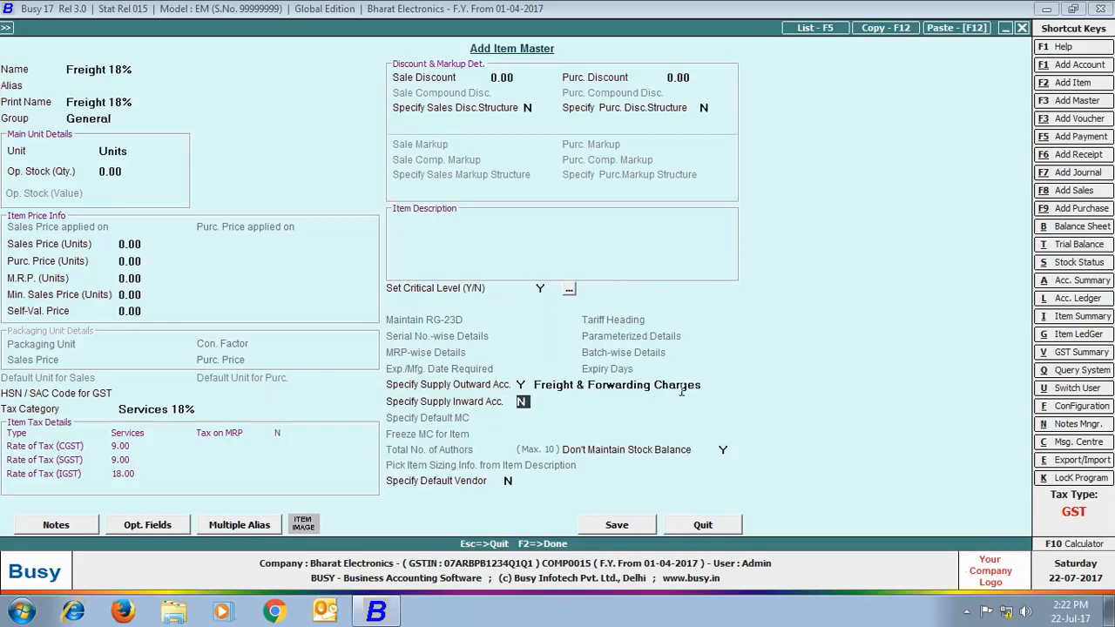
click(724, 451)
click(615, 526)
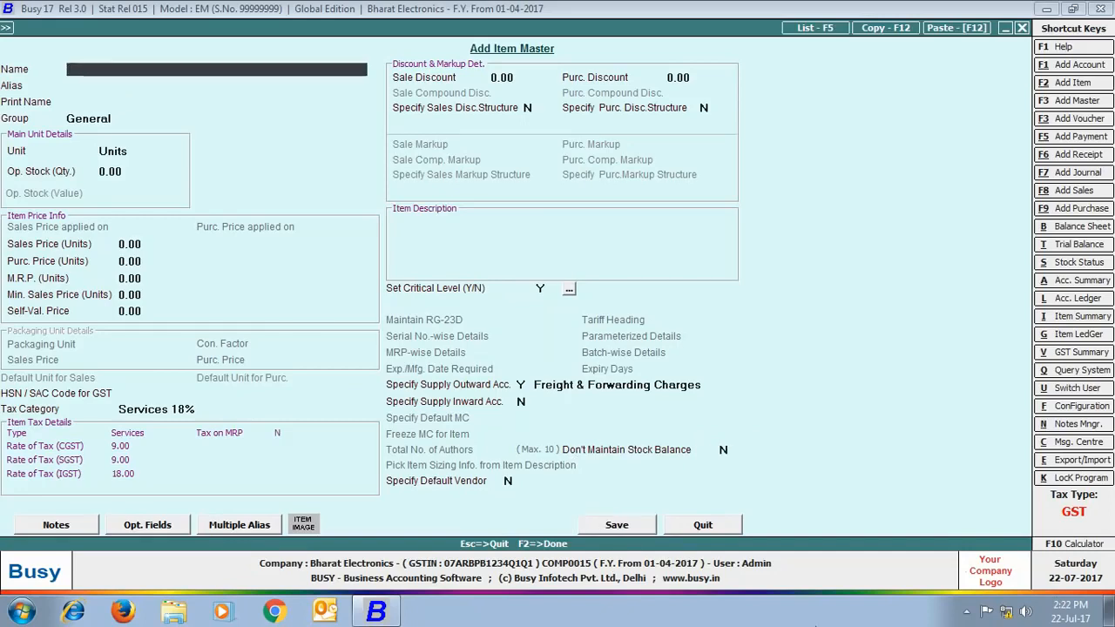
- Enter another item named Freight 28% in the General group with the tax category Services 28%
text(Freight 28%)
key(Return)
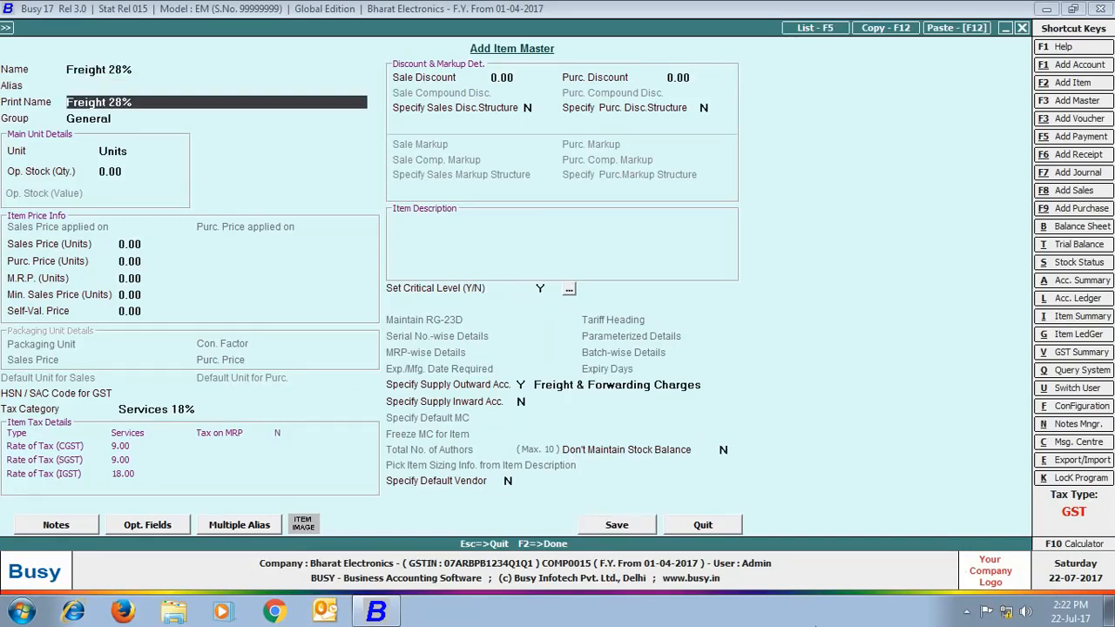
key(Return)
key(Return)
key(Return)
key(Return)
key(Return)
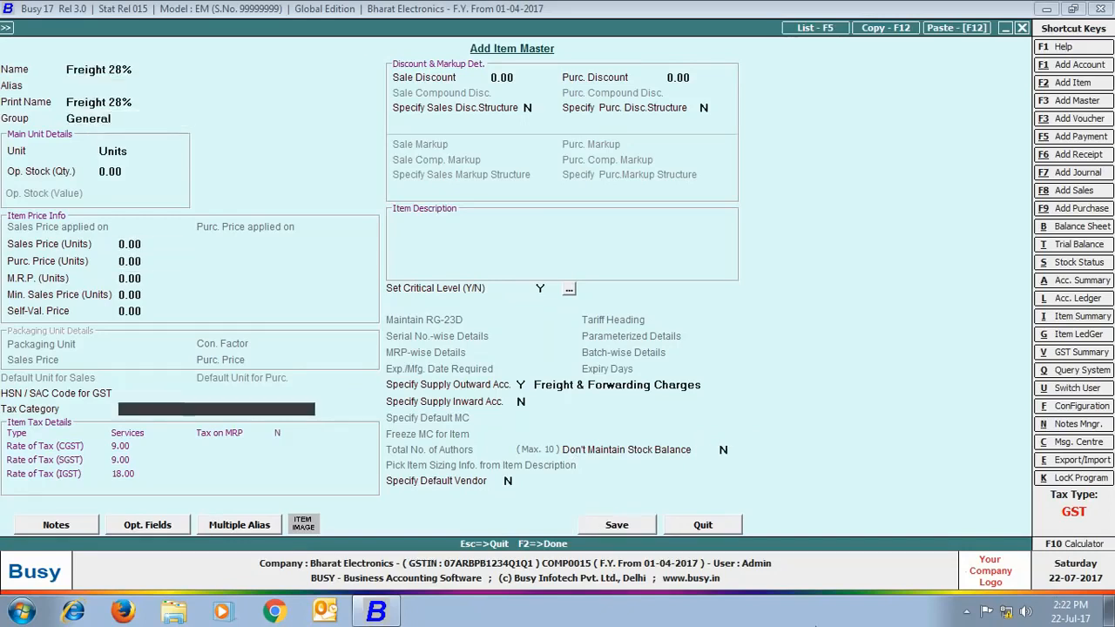
text(se)
key(Down)
key(Return)
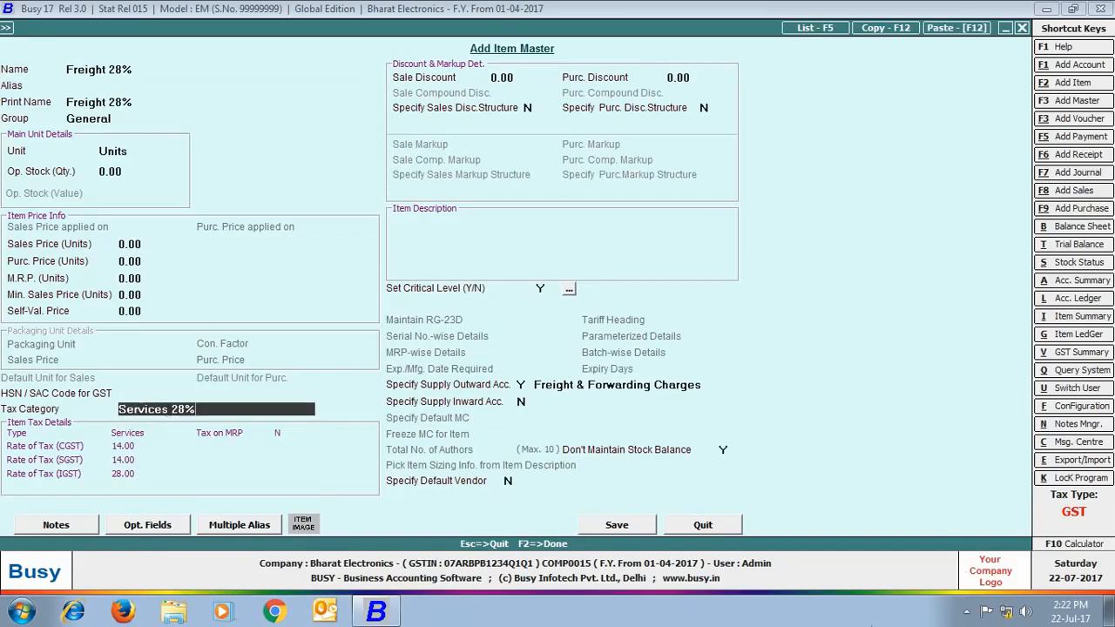
- Check the Services 28% tax category's details, save the Freight 28% item and close the item form
key(alt+m)
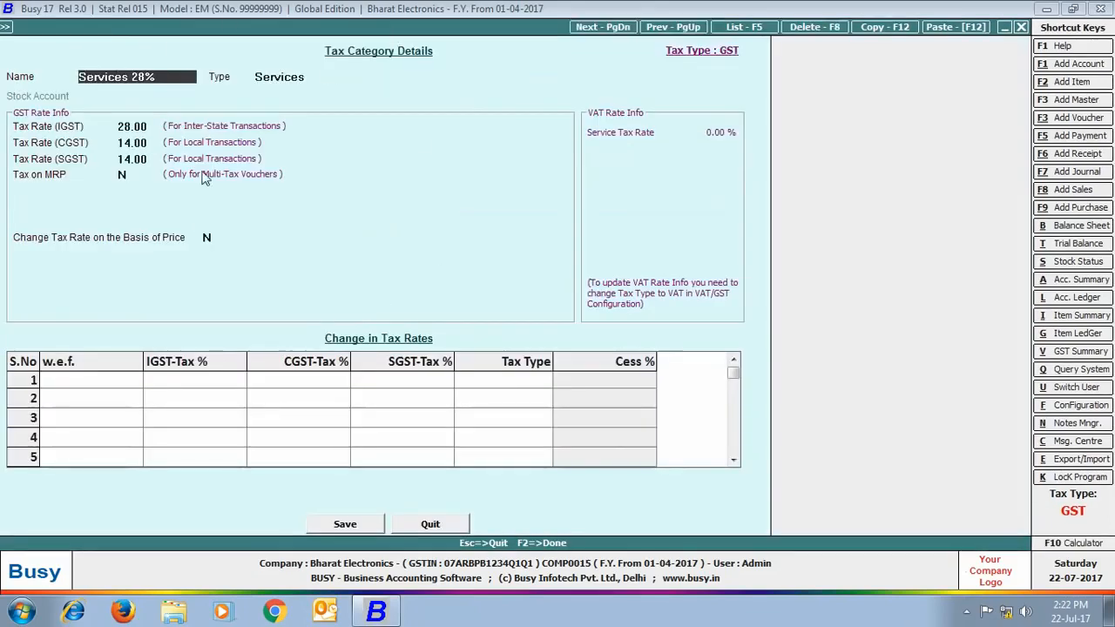
click(459, 528)
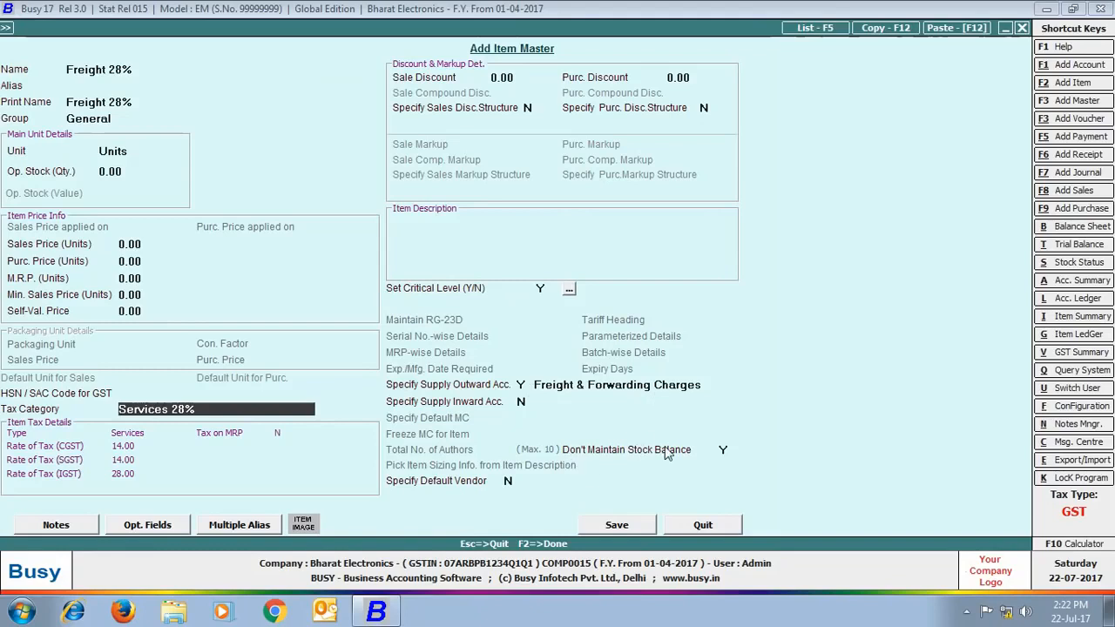
click(620, 525)
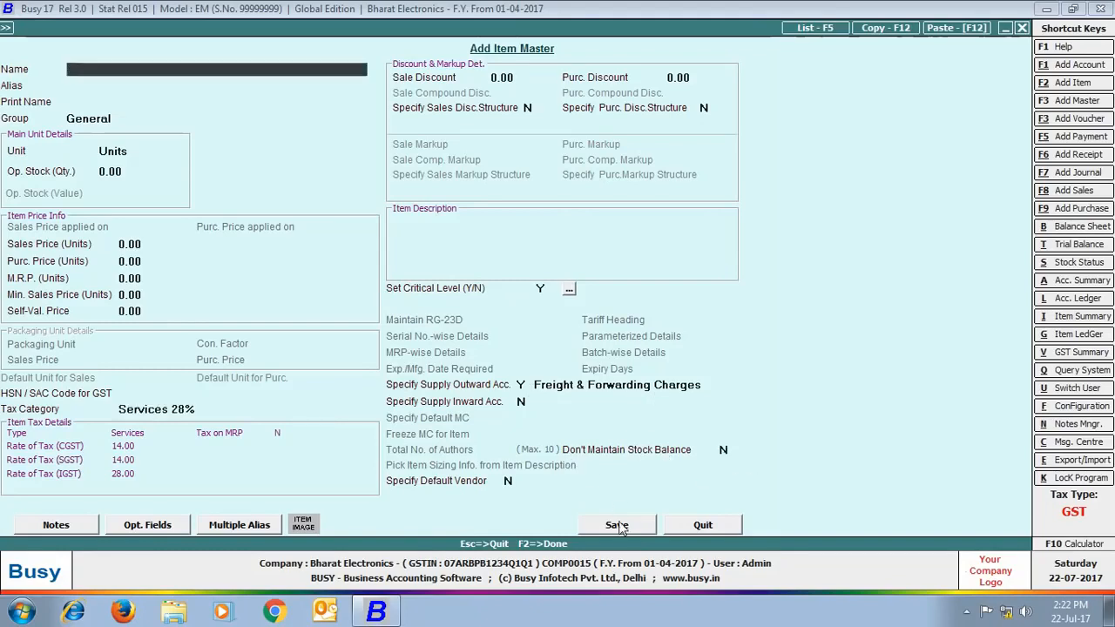
click(718, 532)
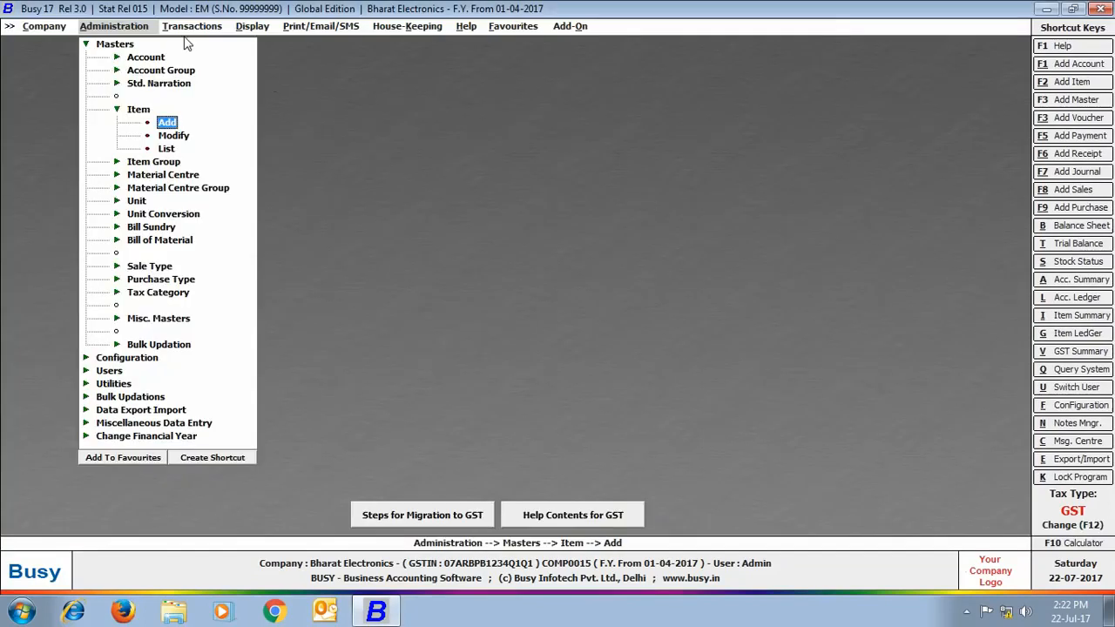
- Start a new supply outward voucher in the Main series with sale type L/GST-ItemWise for the party Star Traders
click(187, 27)
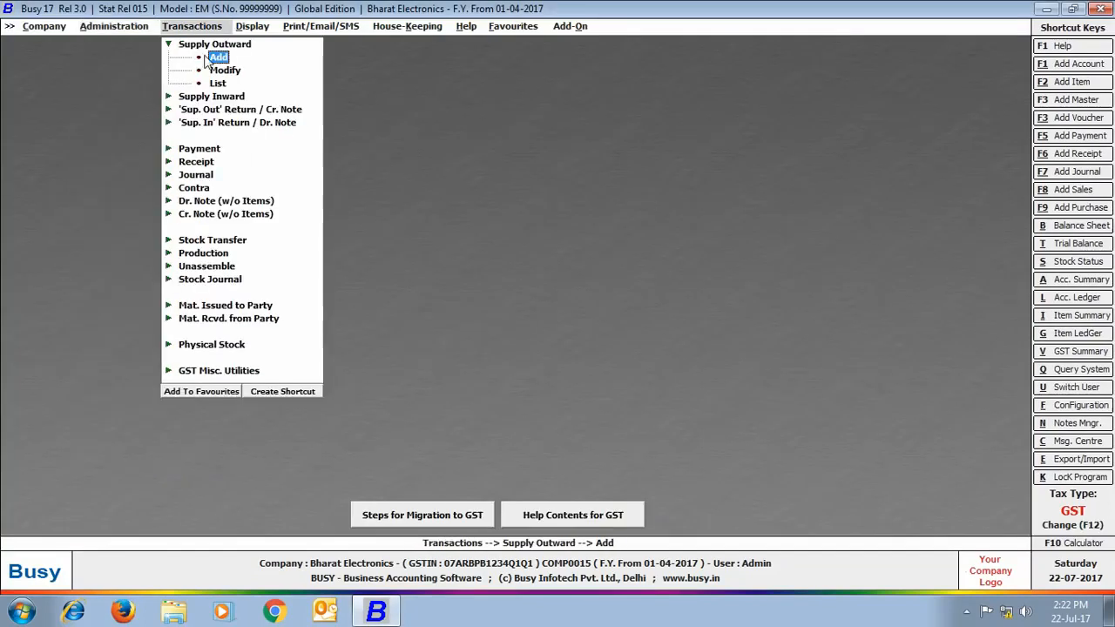
click(217, 57)
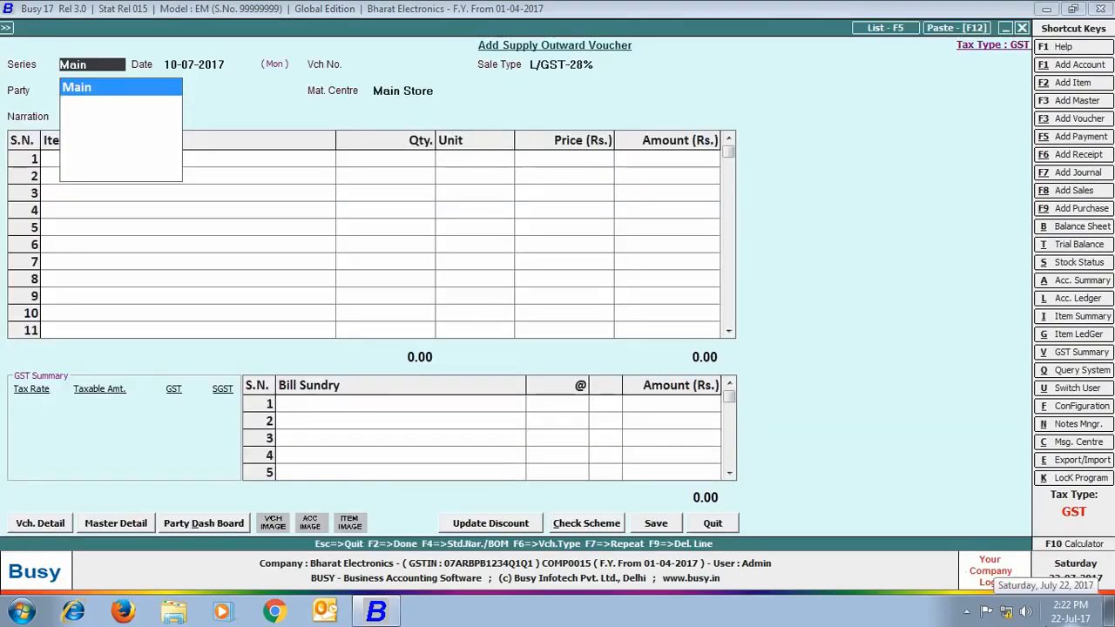
key(Return)
key(Return)
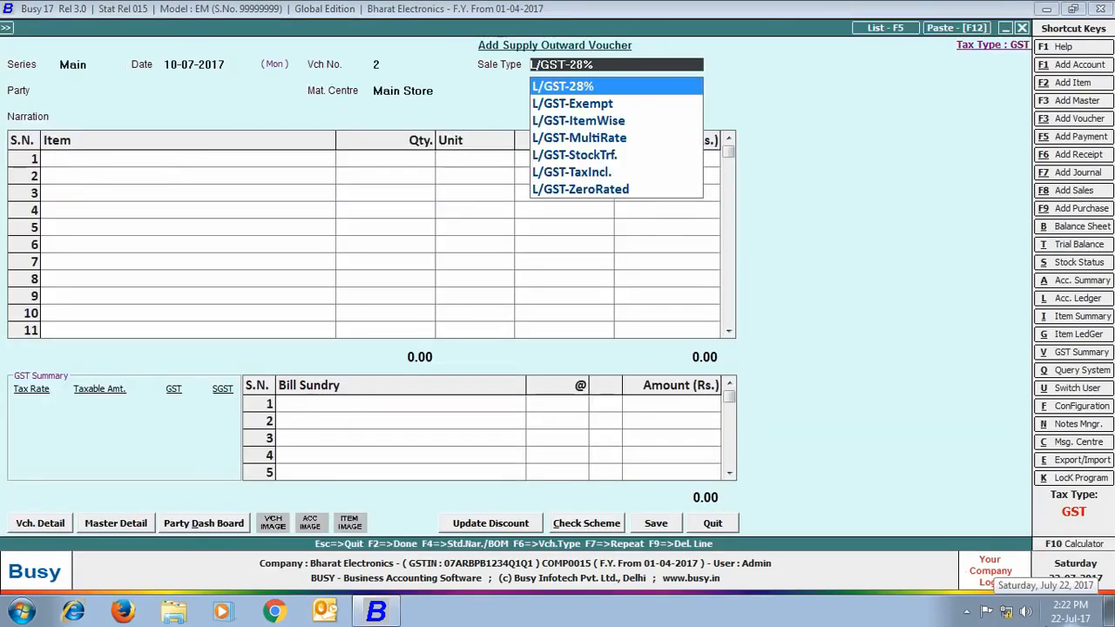
key(Down)
key(Down)
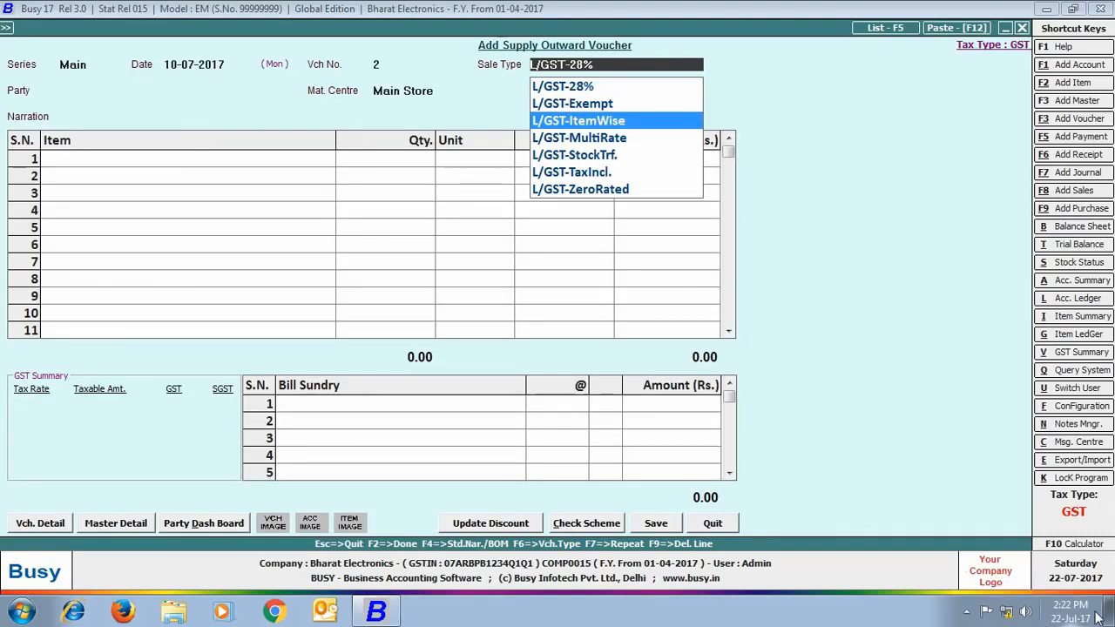
key(Return)
key(Return)
key(Return)
key(Return)
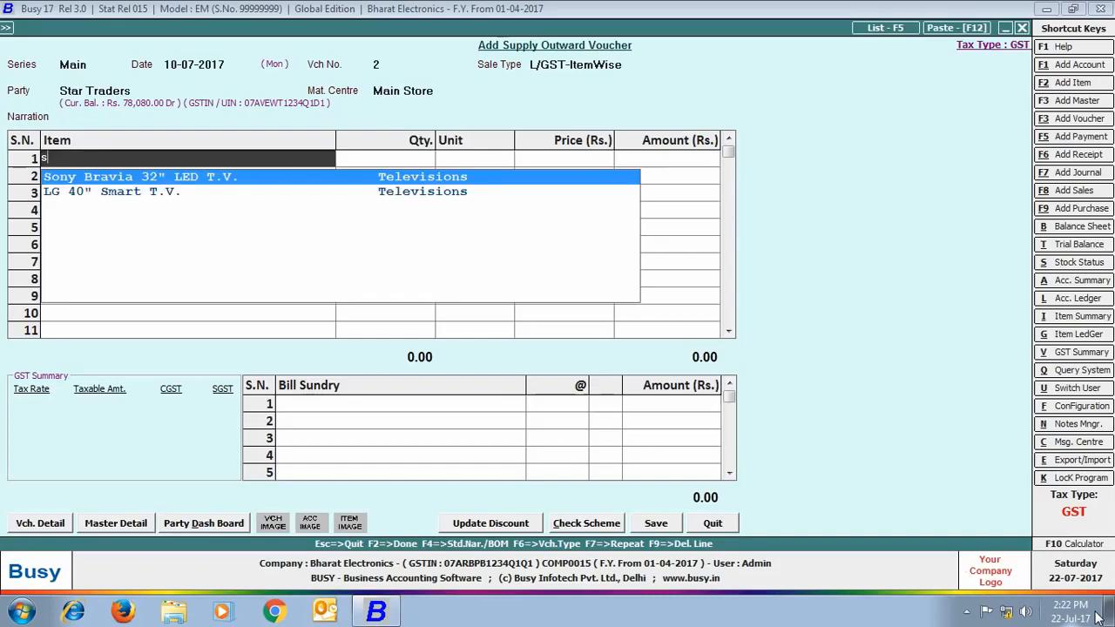
- Add Sony Bravia 32" LED T.V. with quantity 2 as the first item and accept its item-wise GST
text(so)
key(Return)
text(2)
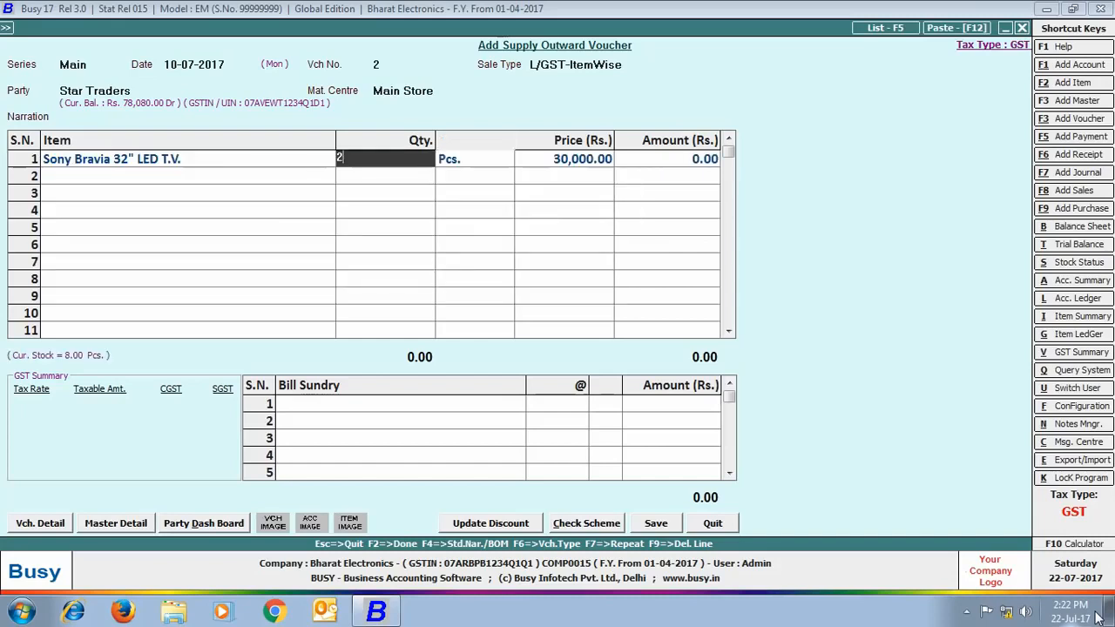
key(Return)
key(Return)
key(Return)
key(Return)
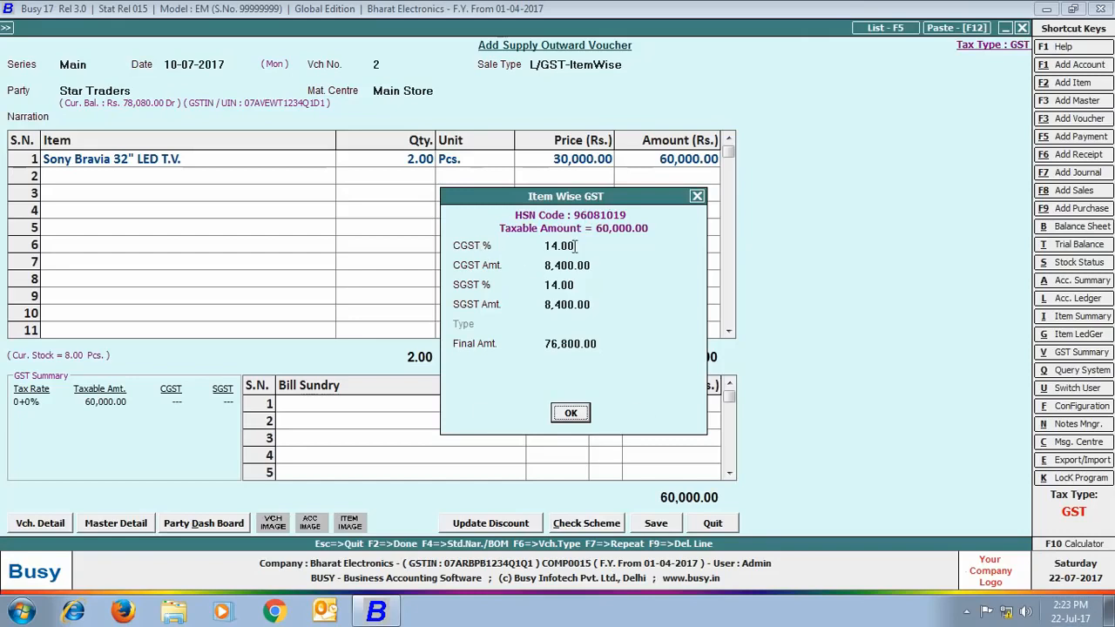
click(571, 414)
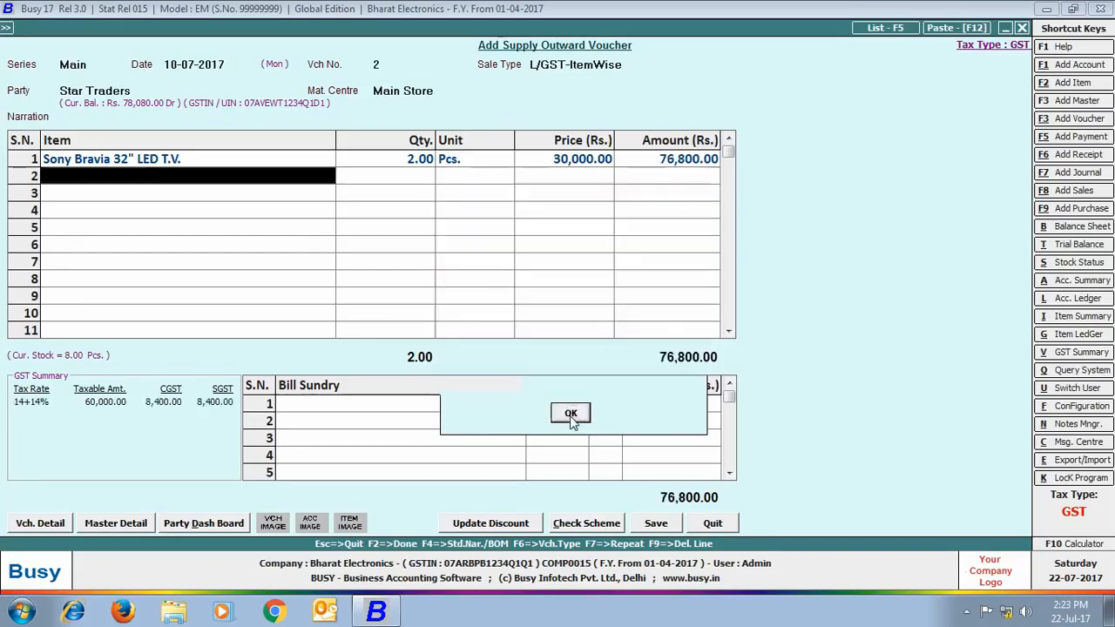
- Add IFB- Convection Microwave with quantity 1 as the second item and accept its item-wise GST
key(space)
text(if)
key(Return)
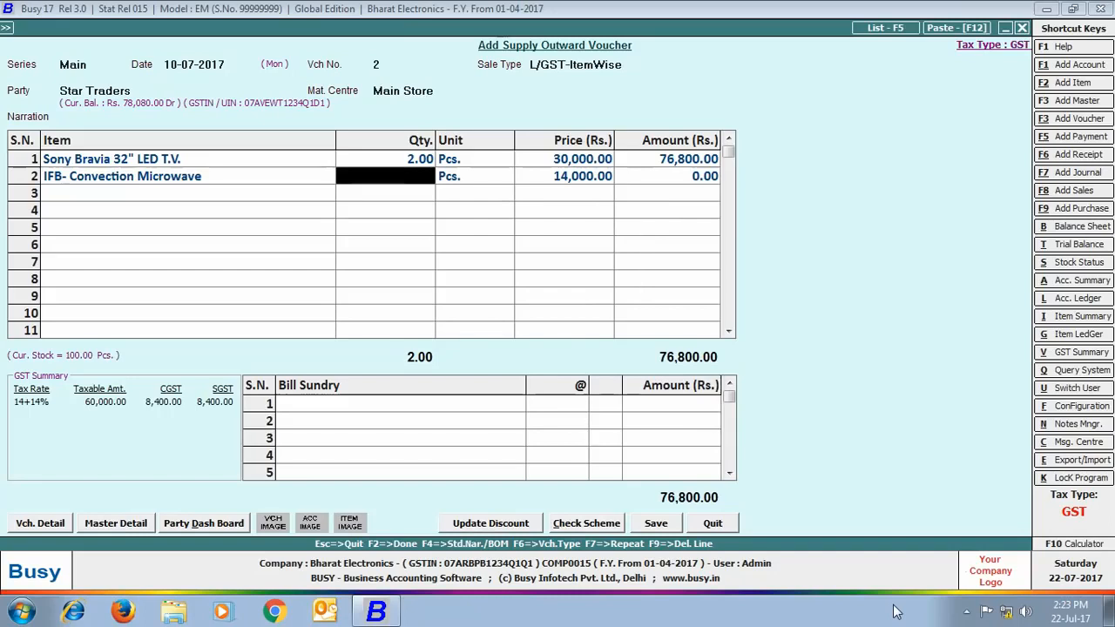
text(1)
key(Return)
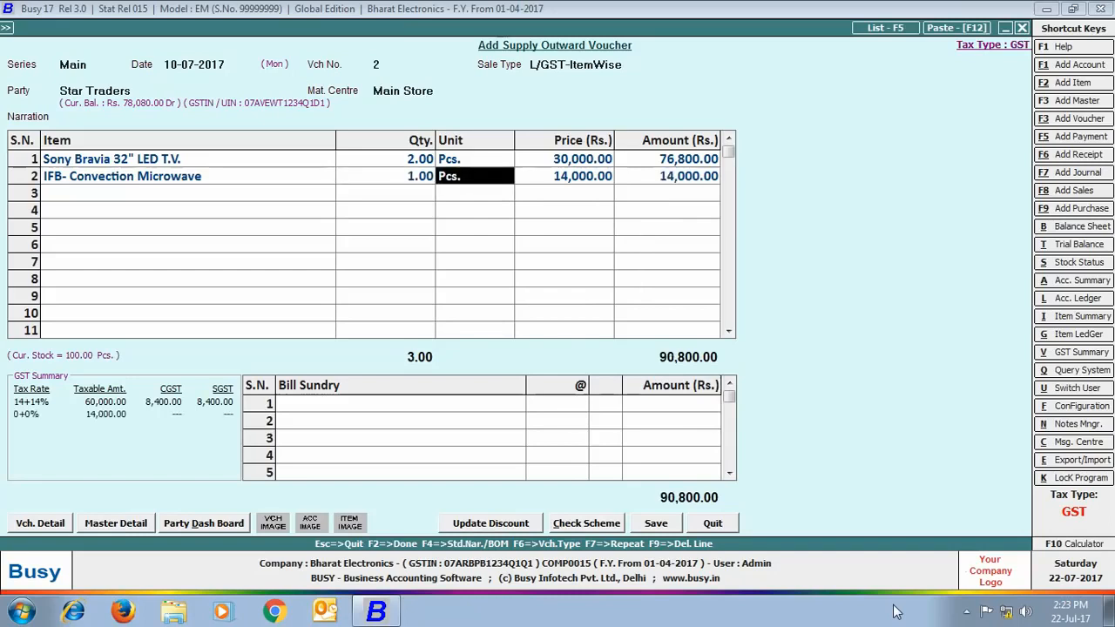
key(Return)
key(Return)
key(Return)
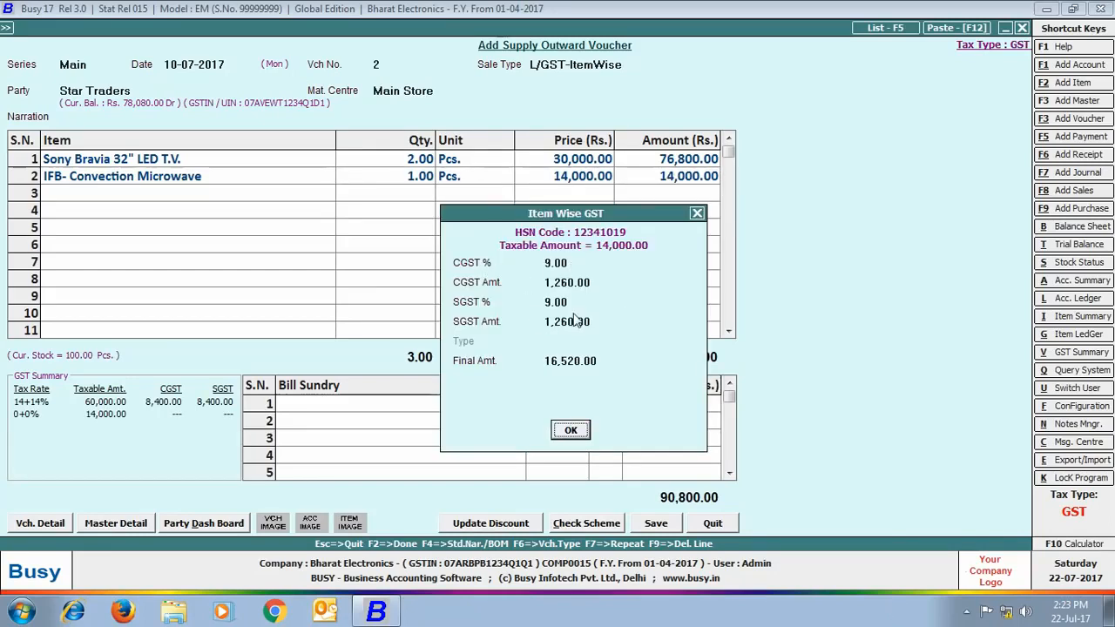
click(570, 433)
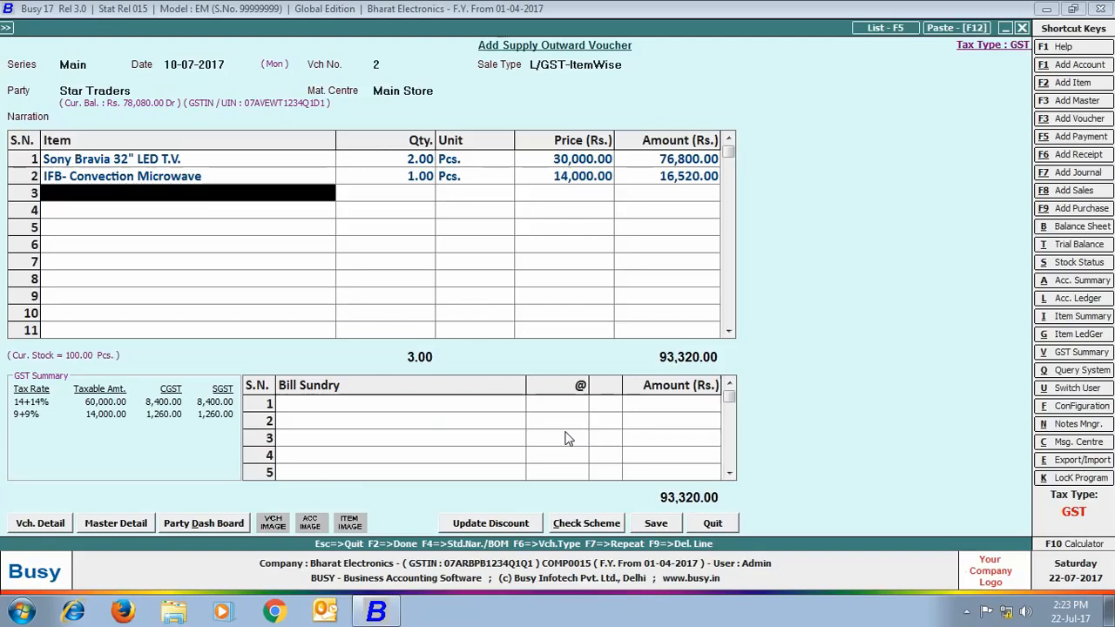
- Add Freight 28% as the third item with an amount of 1,000 and accept its item-wise GST
text(fr)
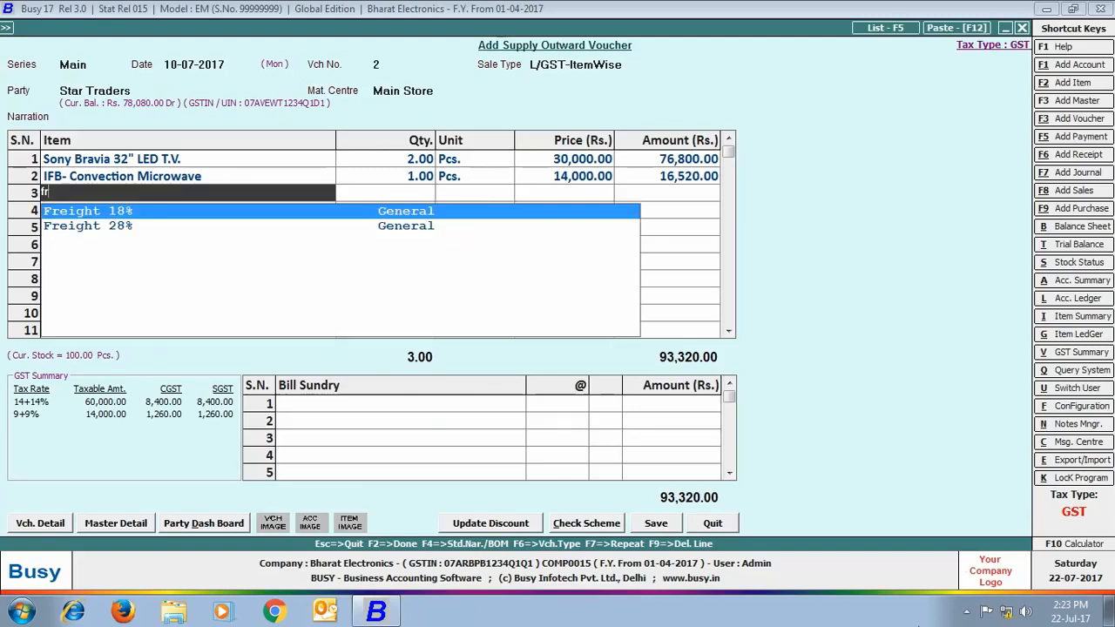
key(Down)
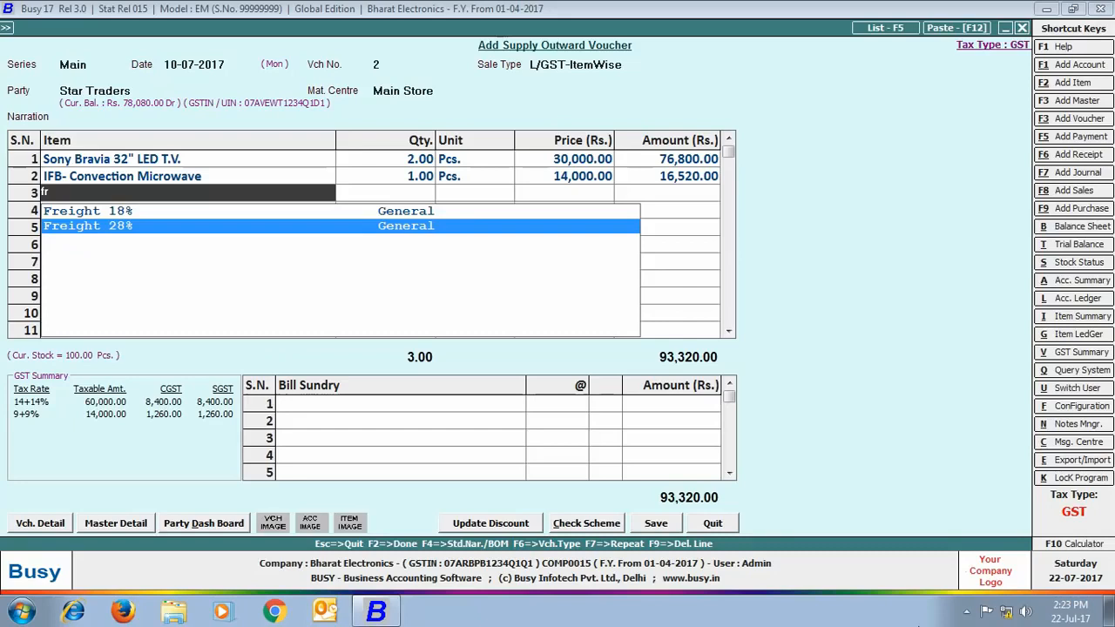
key(Return)
key(Return)
key(Return)
key(Return)
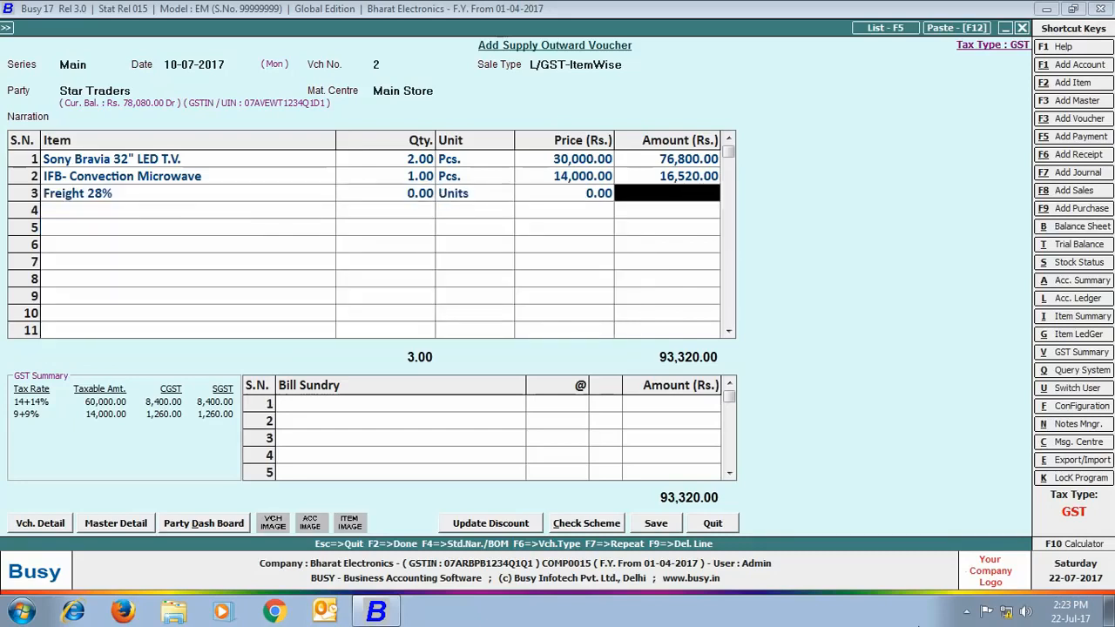
text(1,000)
key(Return)
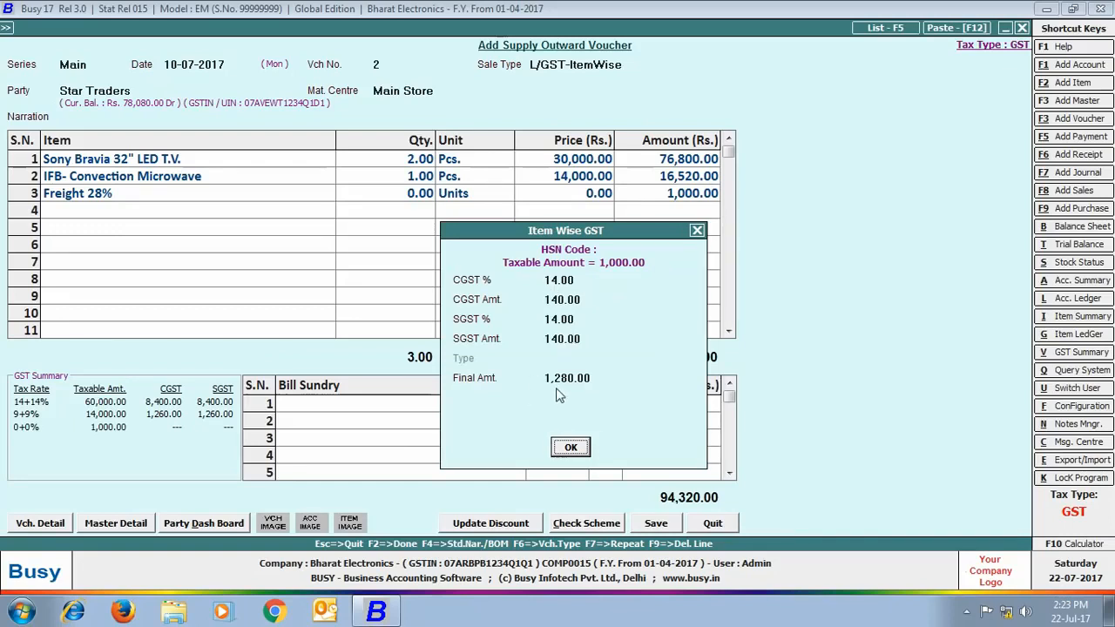
click(571, 451)
click(571, 449)
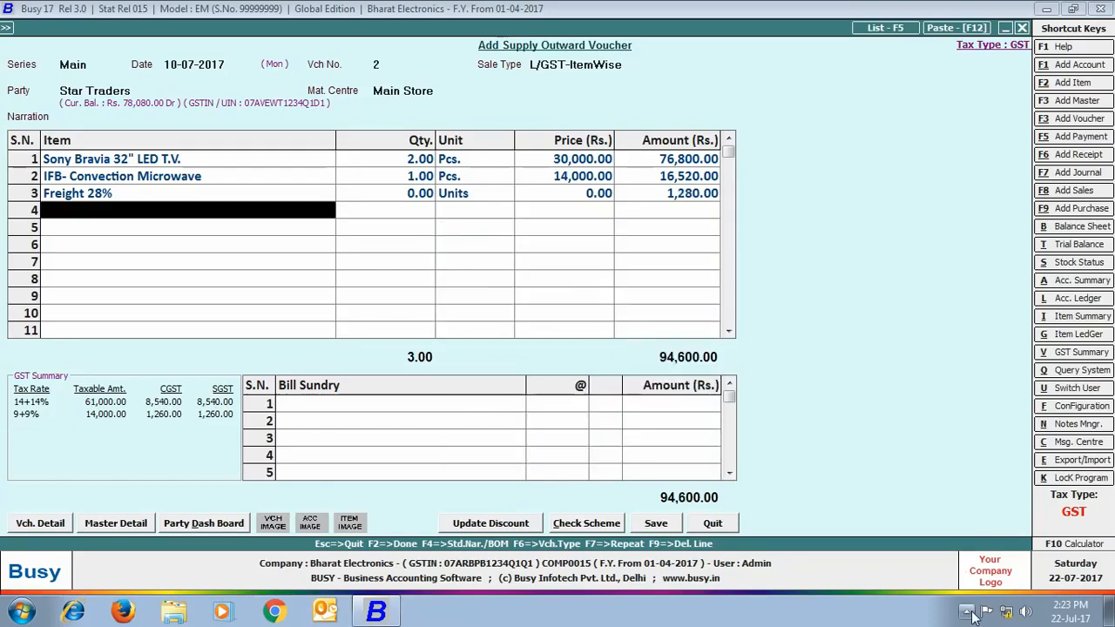
- Save the supply outward voucher and close the blank voucher form
click(656, 524)
key(Escape)
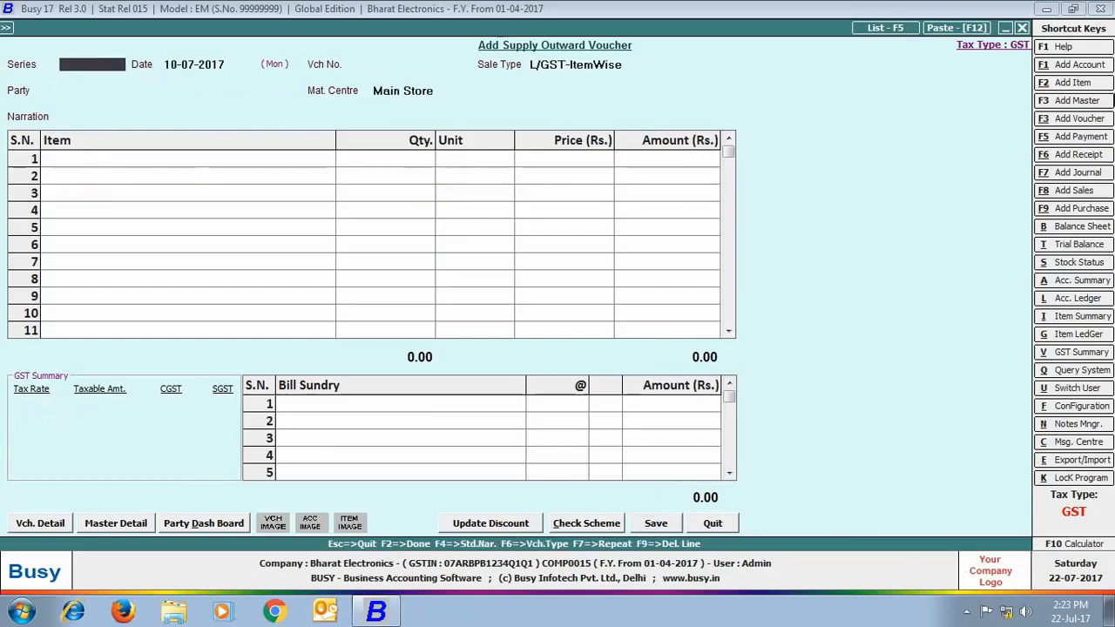
key(Escape)
- Generate the Day Book from 01-04-2017 to 10-07-2017, accepting the preset report options
click(266, 26)
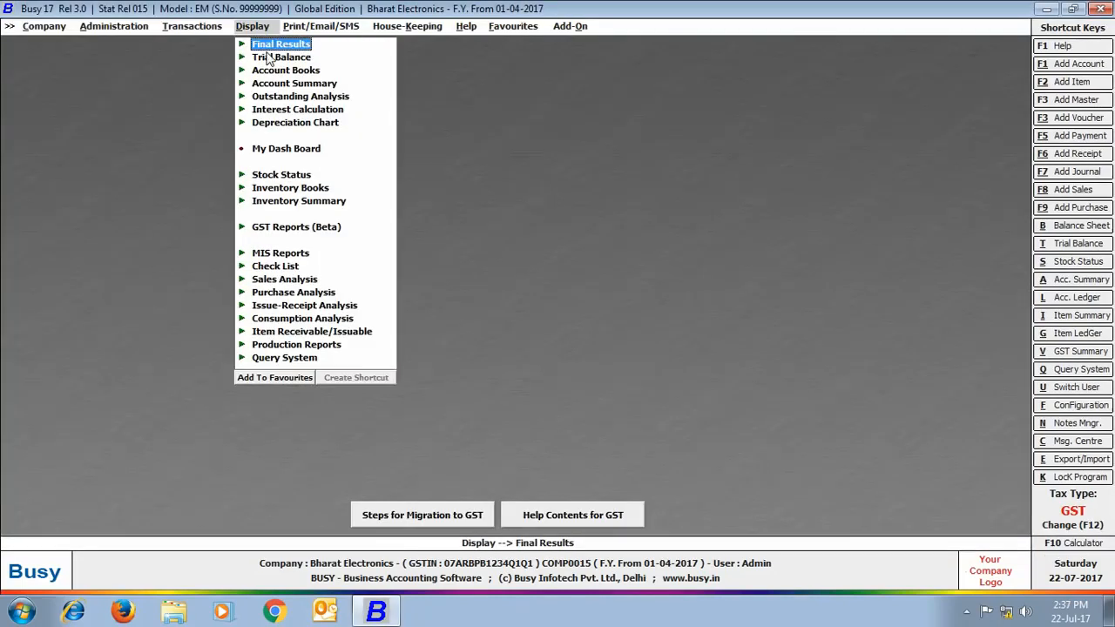
click(275, 70)
click(288, 84)
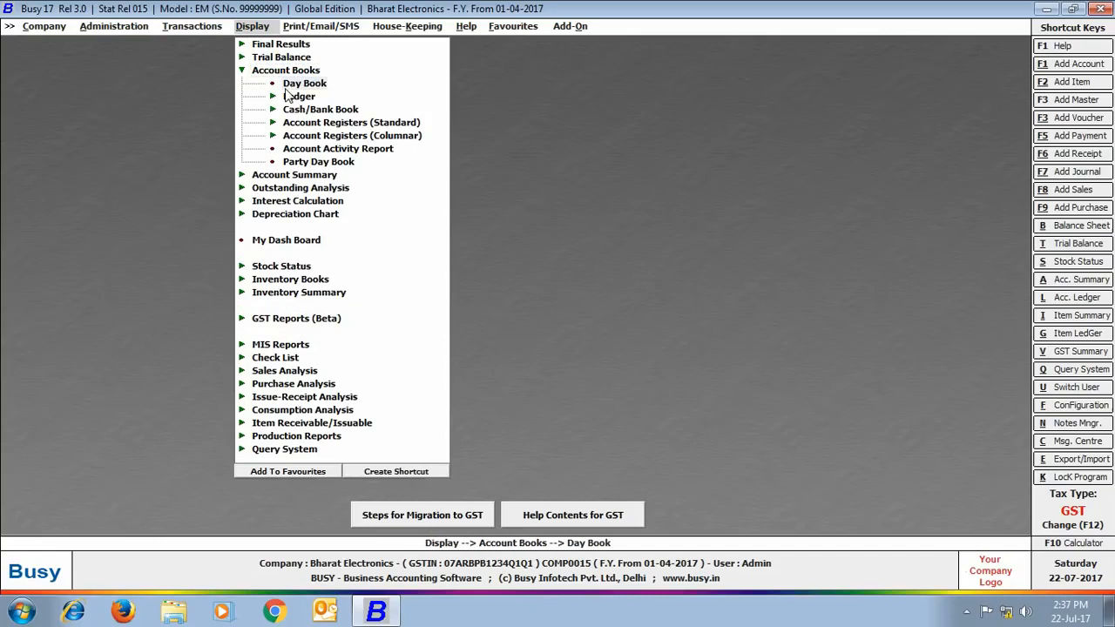
click(506, 331)
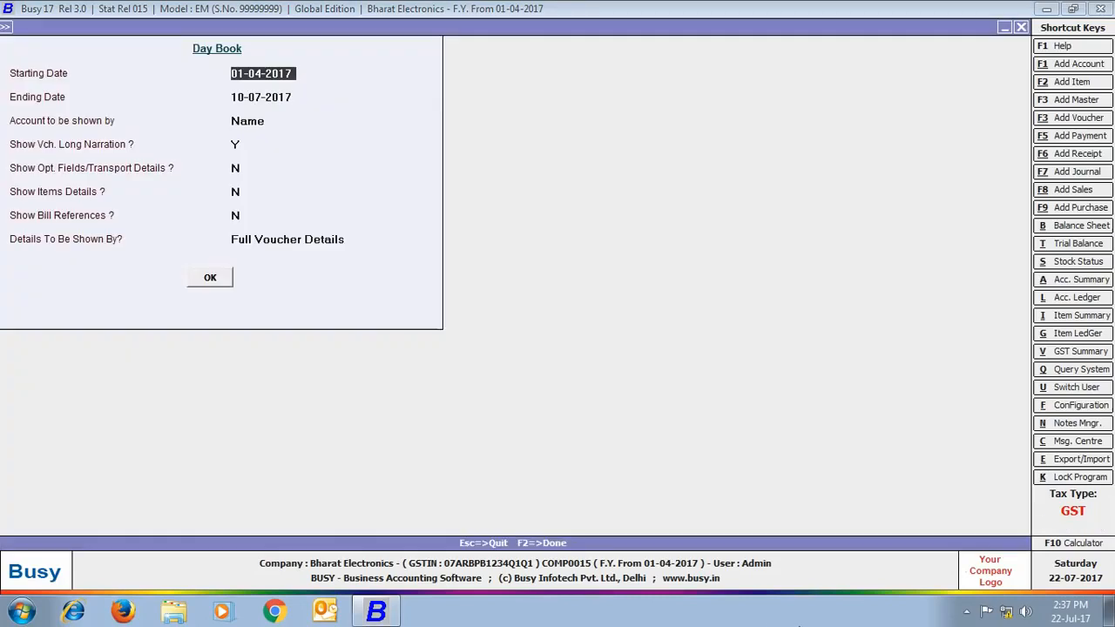
key(Return)
key(Return)
key(Return)
key(Return)
key(Return)
key(Return)
key(Return)
key(Return)
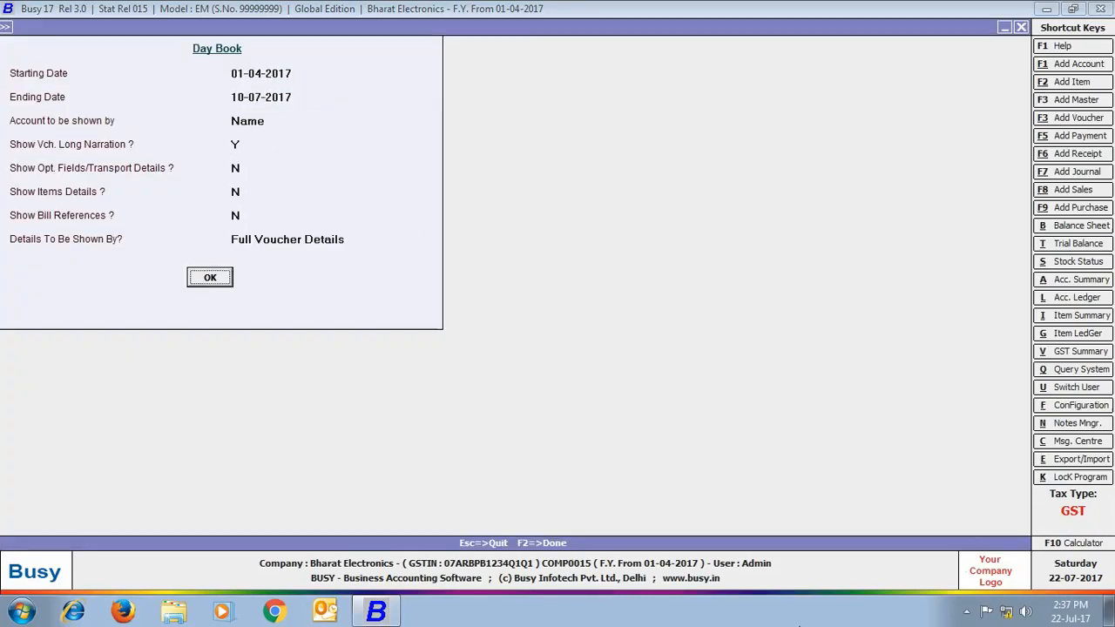
key(Return)
- Examine voucher 2's Star Traders entry and its Freight & Forwarding Charges line in the Day Book, and close the report
click(98, 206)
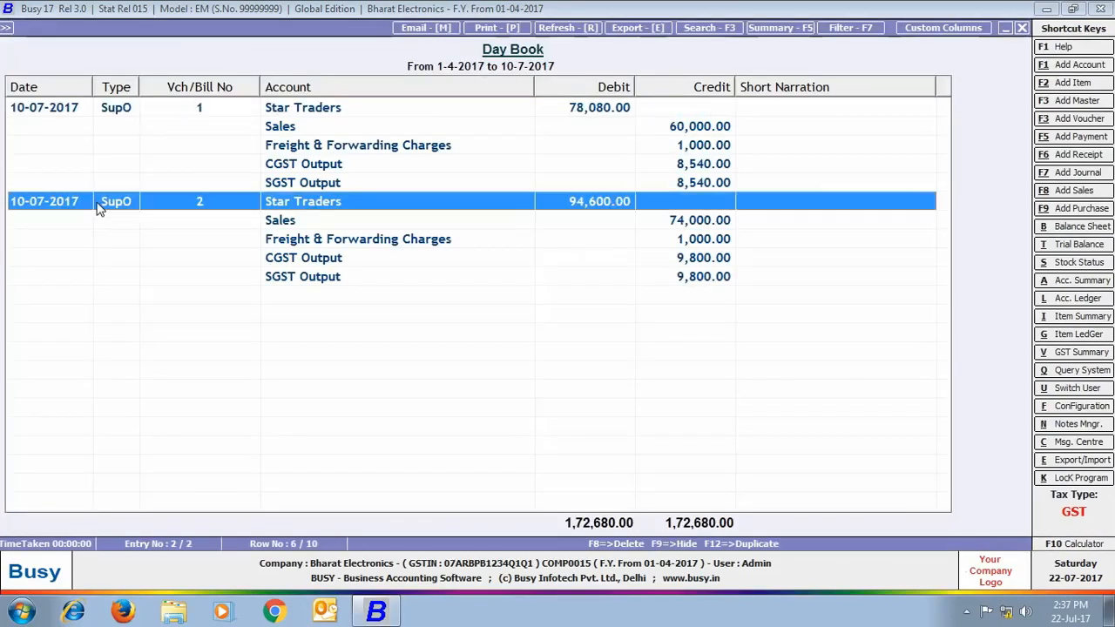
click(449, 241)
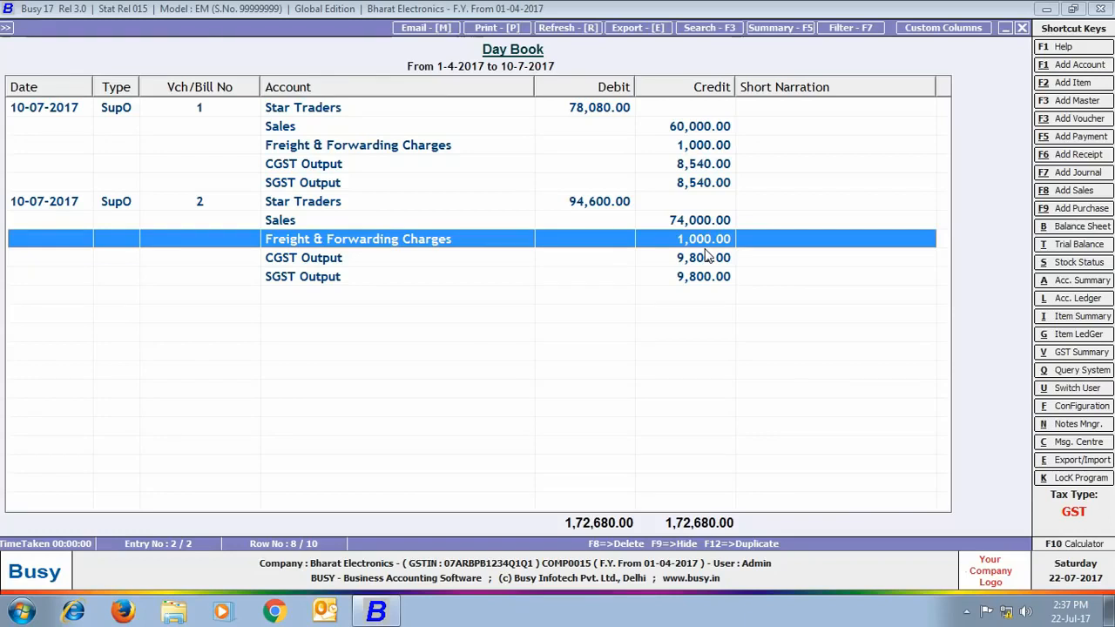
key(Escape)
key(Escape)
key(Escape)
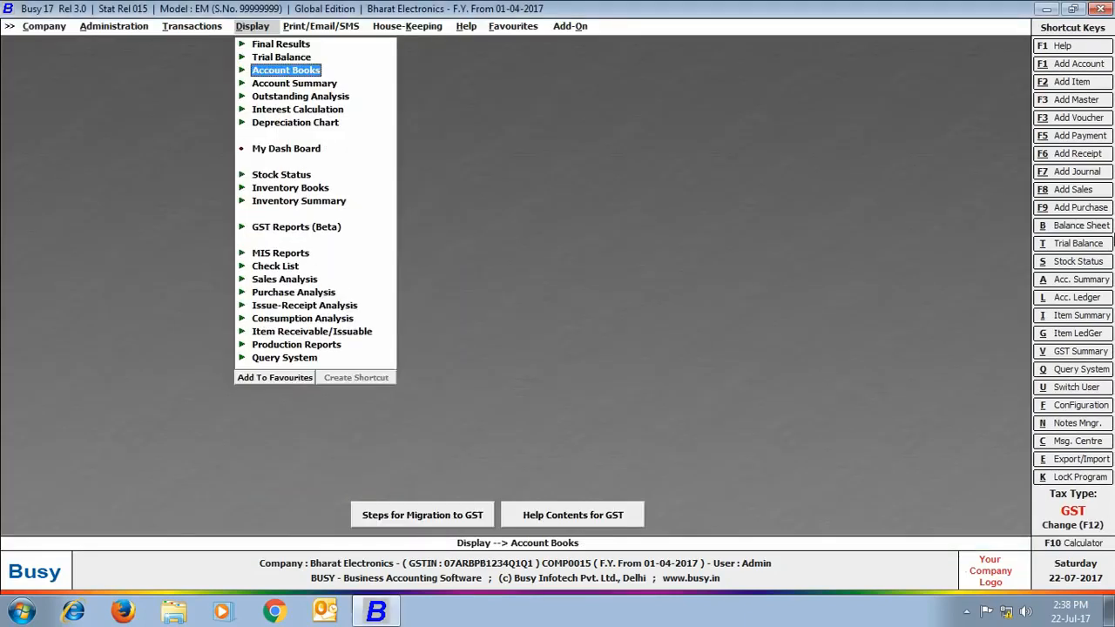
key(Escape)
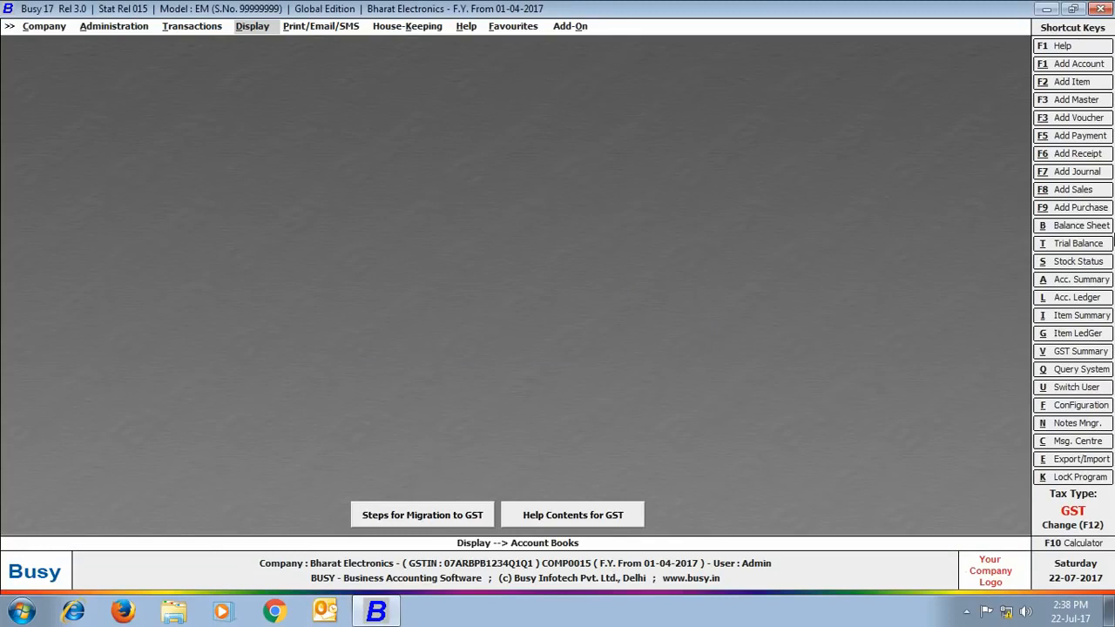